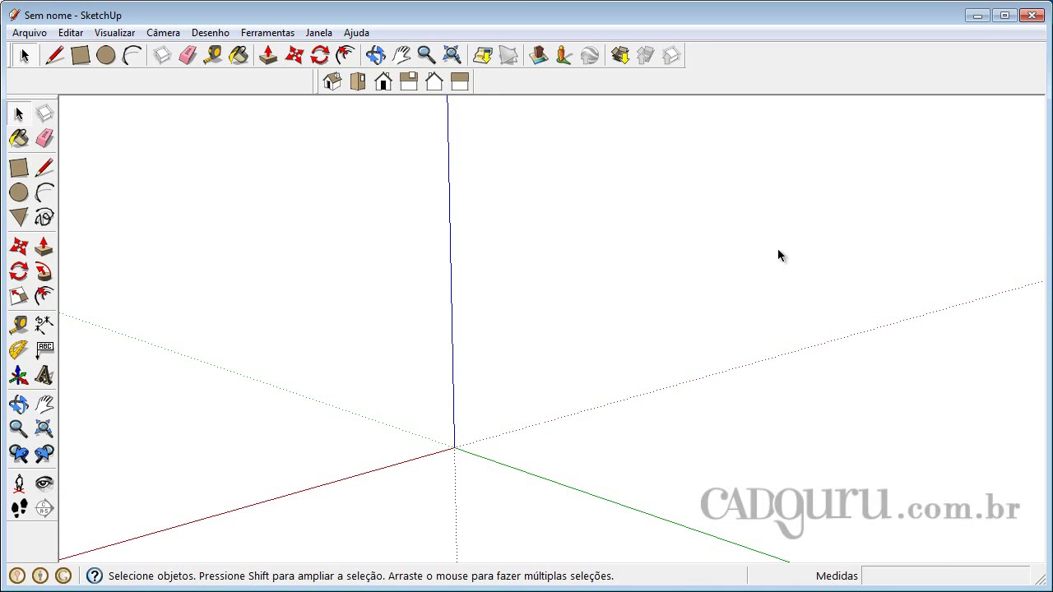
# Step: Draw an upright rectangular face with lines, about 276.5 m along the red axis and about 92.5 m high
pyautogui.click(44, 170)
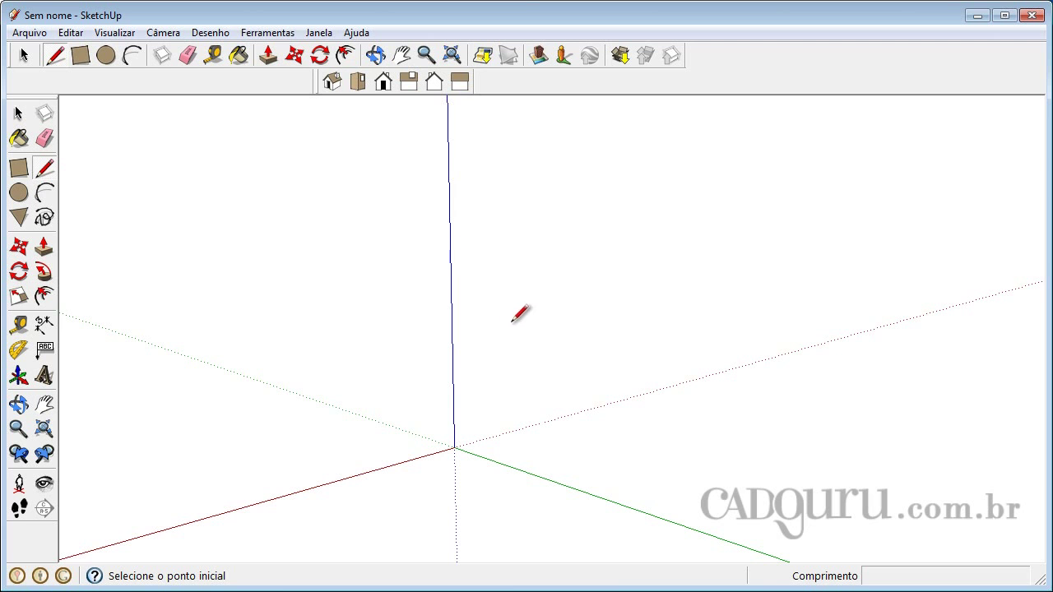
pyautogui.moveTo(554, 219); pyautogui.dragTo(510, 402, button='middle')
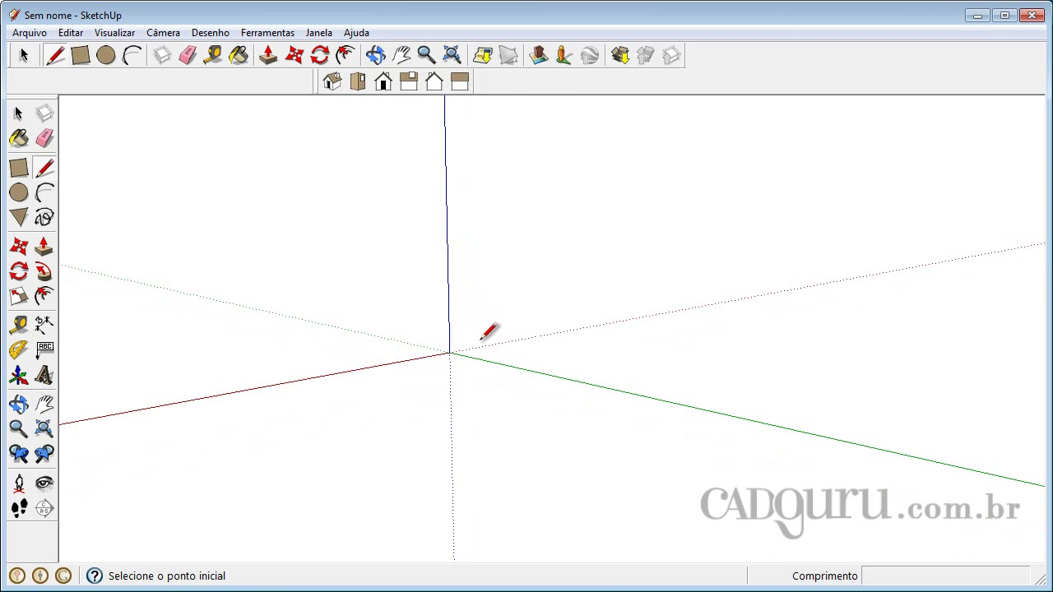
pyautogui.click(465, 302)
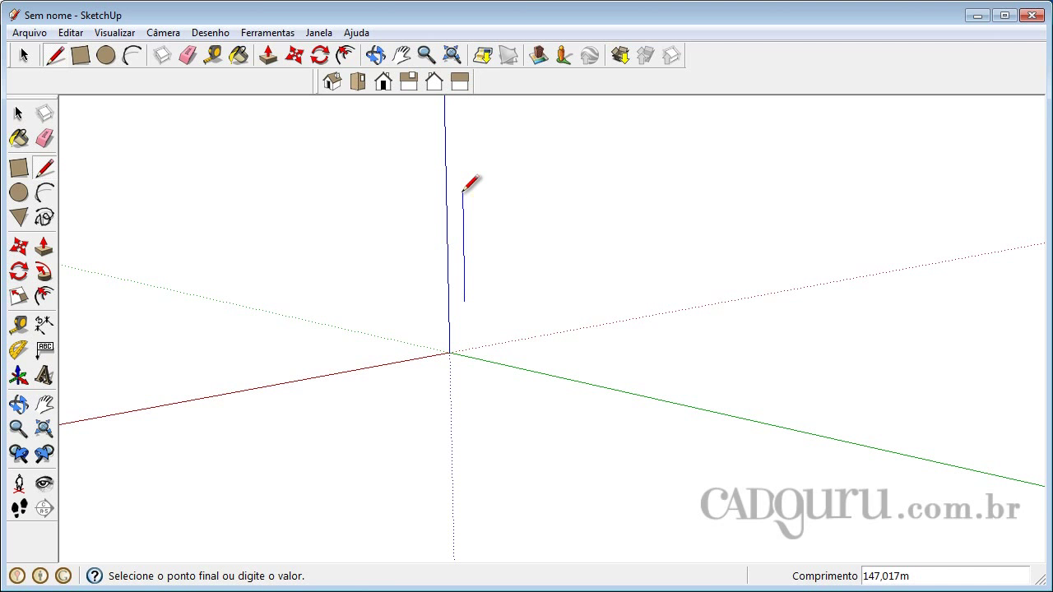
pyautogui.click(464, 234)
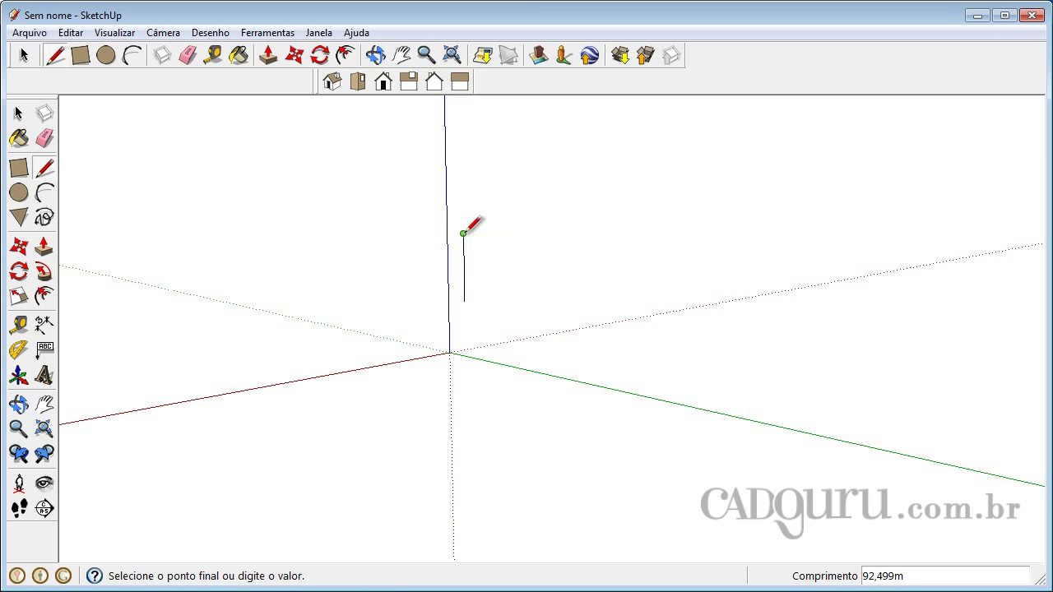
pyautogui.click(600, 225)
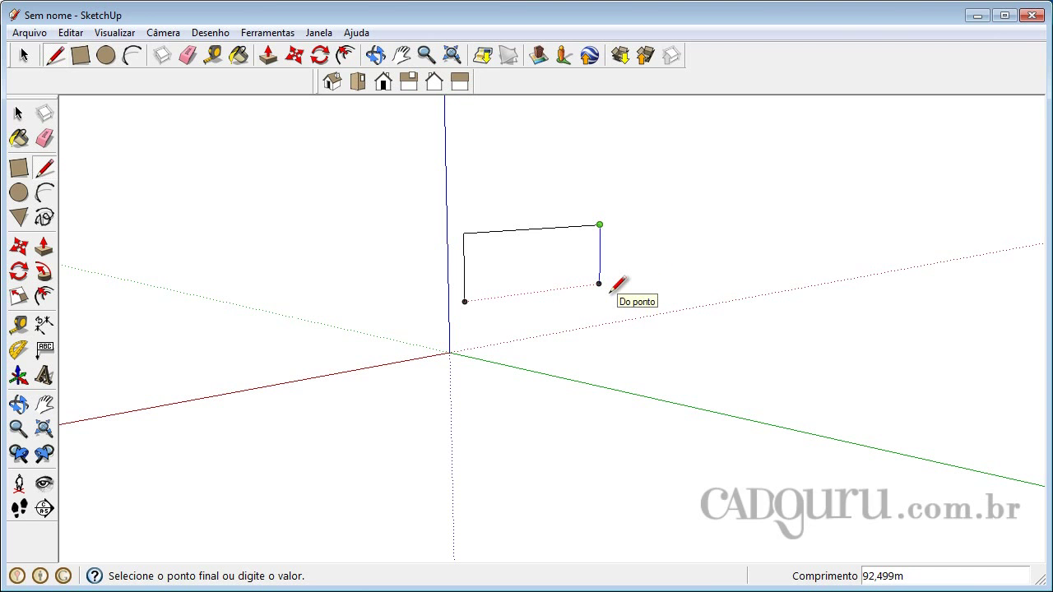
pyautogui.press('Escape')
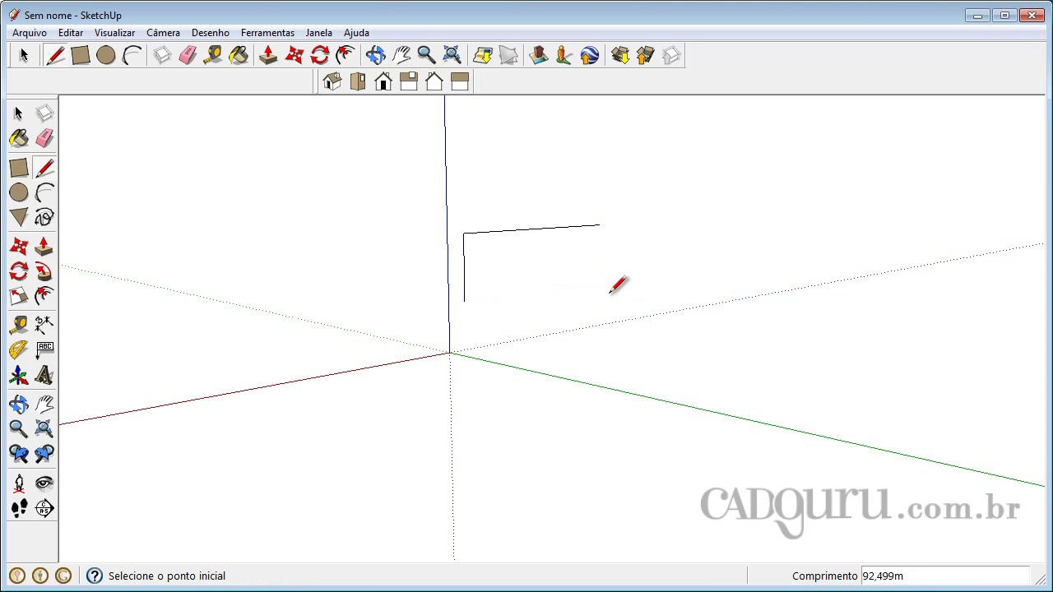
pyautogui.click(465, 301)
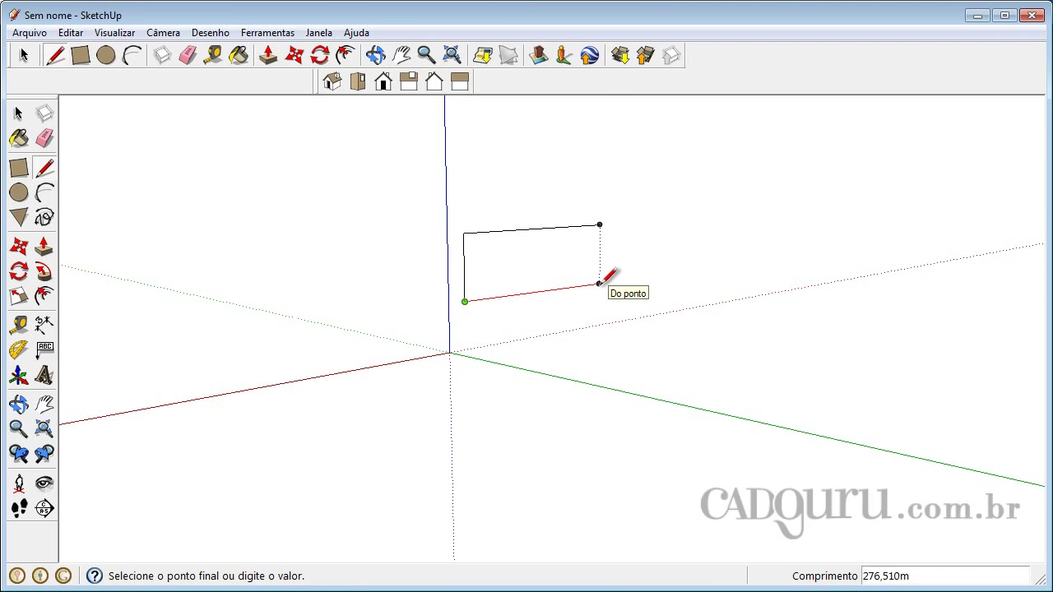
pyautogui.click(599, 283)
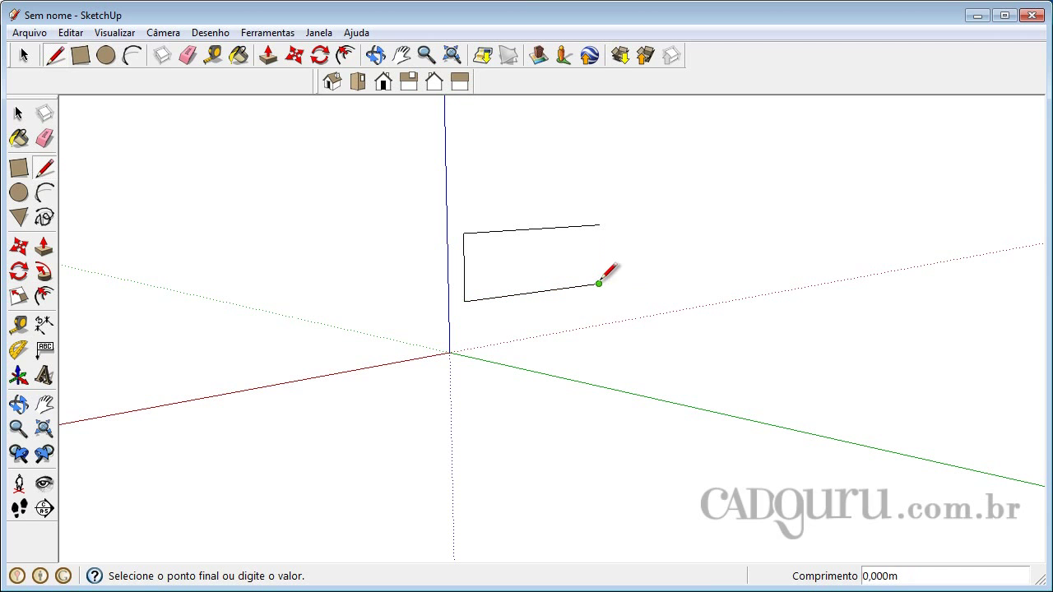
pyautogui.click(599, 223)
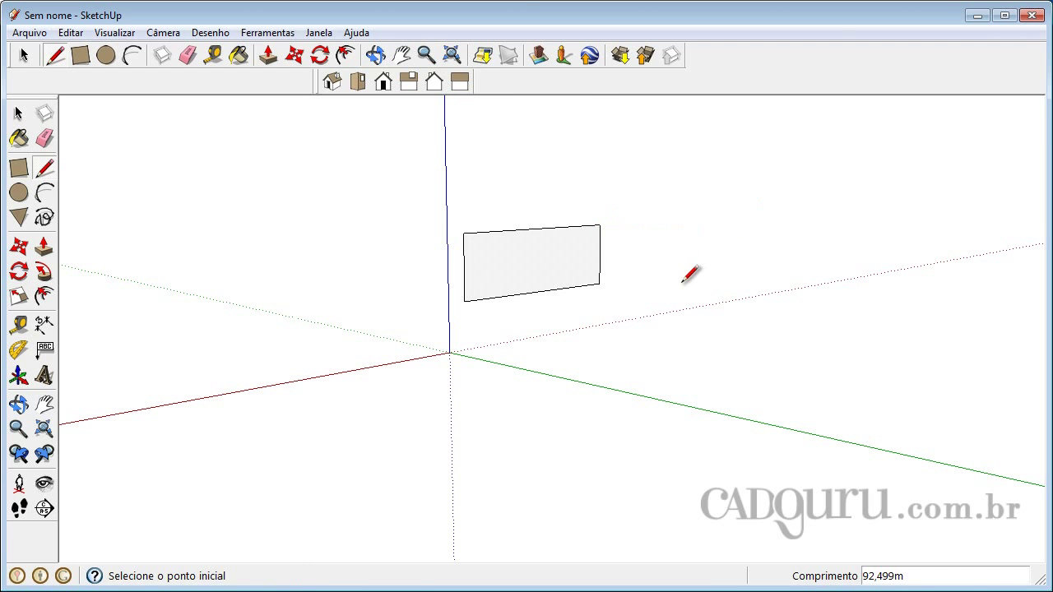
# Step: Select the rectangle's edges one at a time, select its face with all bounding edges, and clear the selection
pyautogui.click(19, 116)
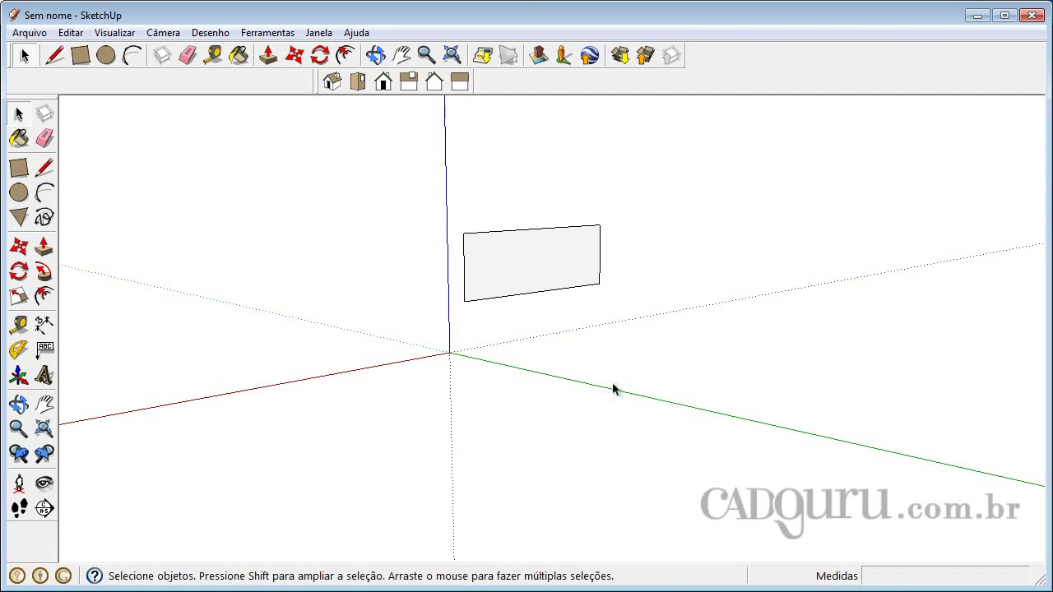
pyautogui.click(535, 293)
pyautogui.click(599, 260)
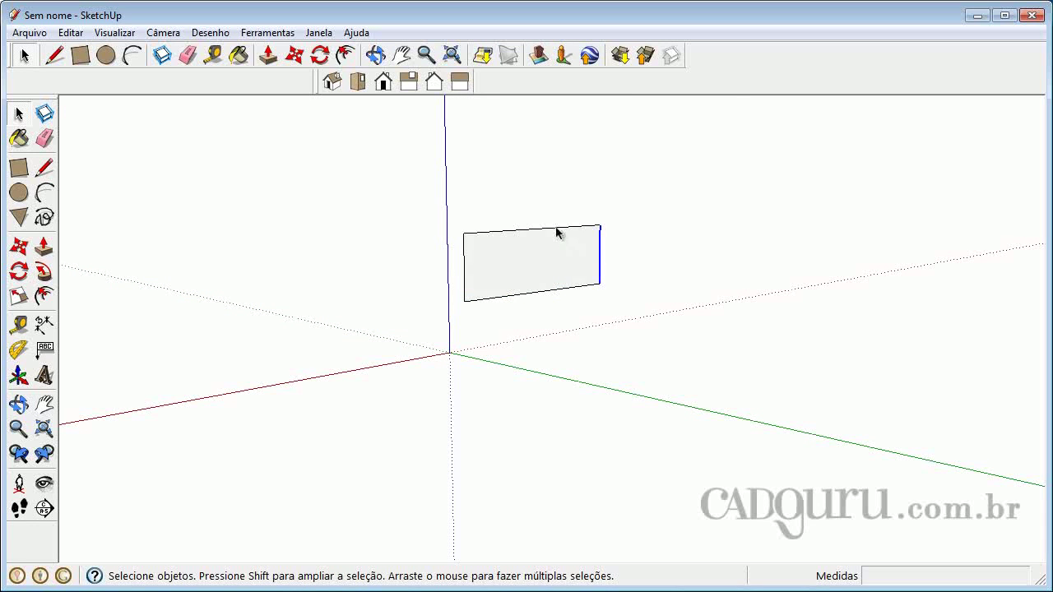
pyautogui.click(464, 265)
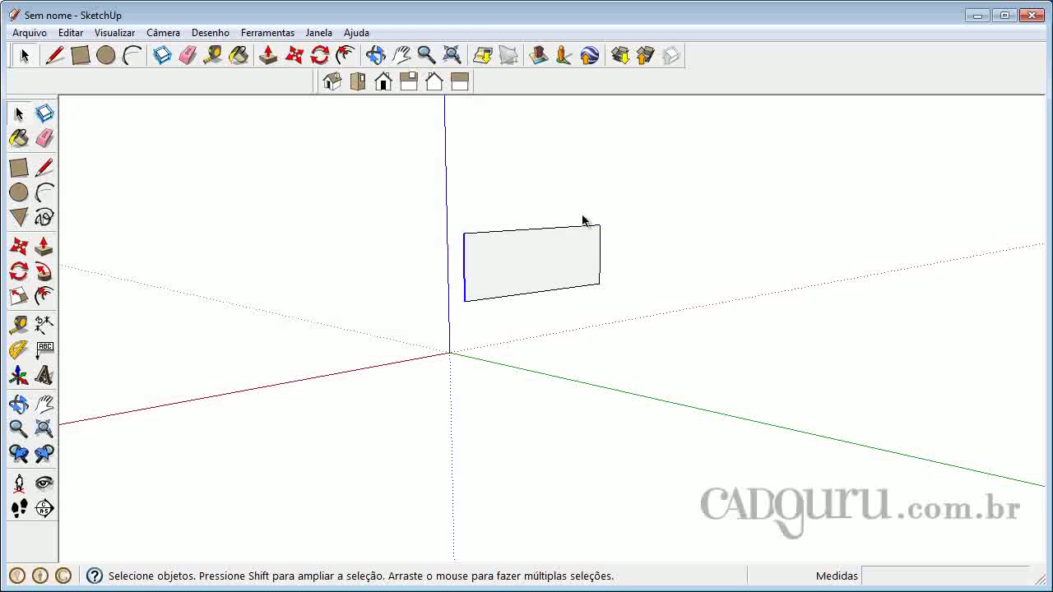
pyautogui.click(619, 270)
pyautogui.click(516, 265)
pyautogui.doubleClick(516, 265)
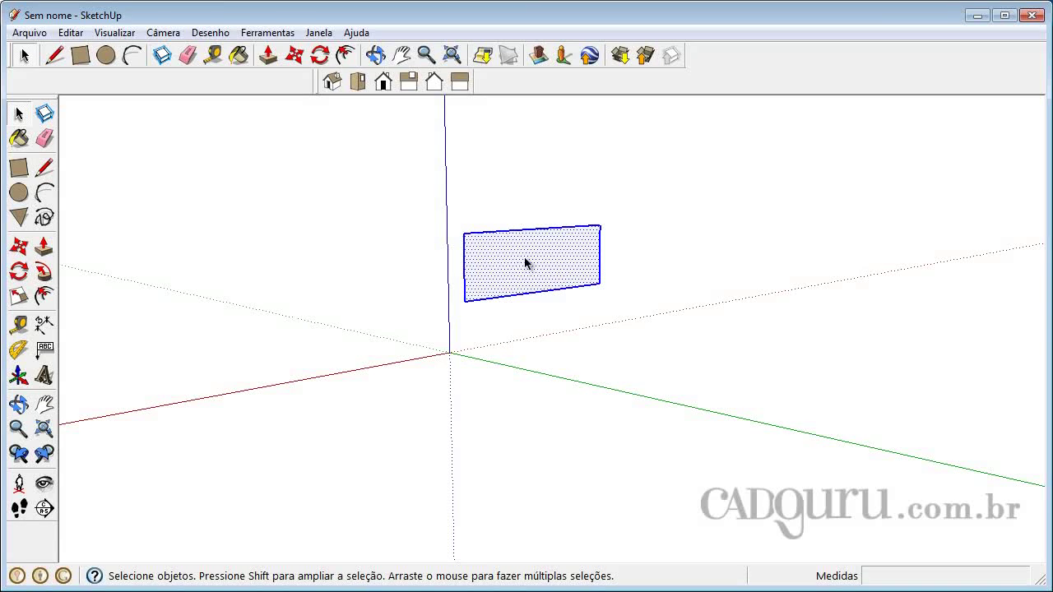
pyautogui.click(694, 262)
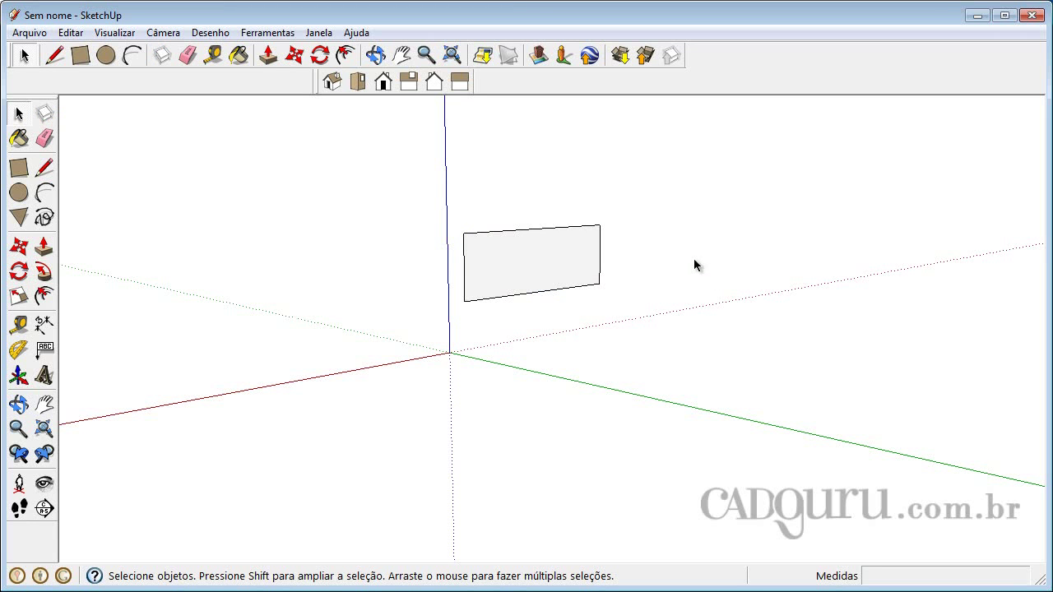
# Step: Reselect the rectangle's face with its bounding edges, view it from another angle, and deselect everything
pyautogui.click(599, 260)
pyautogui.click(568, 289)
pyautogui.click(693, 259)
pyautogui.click(520, 262)
pyautogui.doubleClick(520, 262)
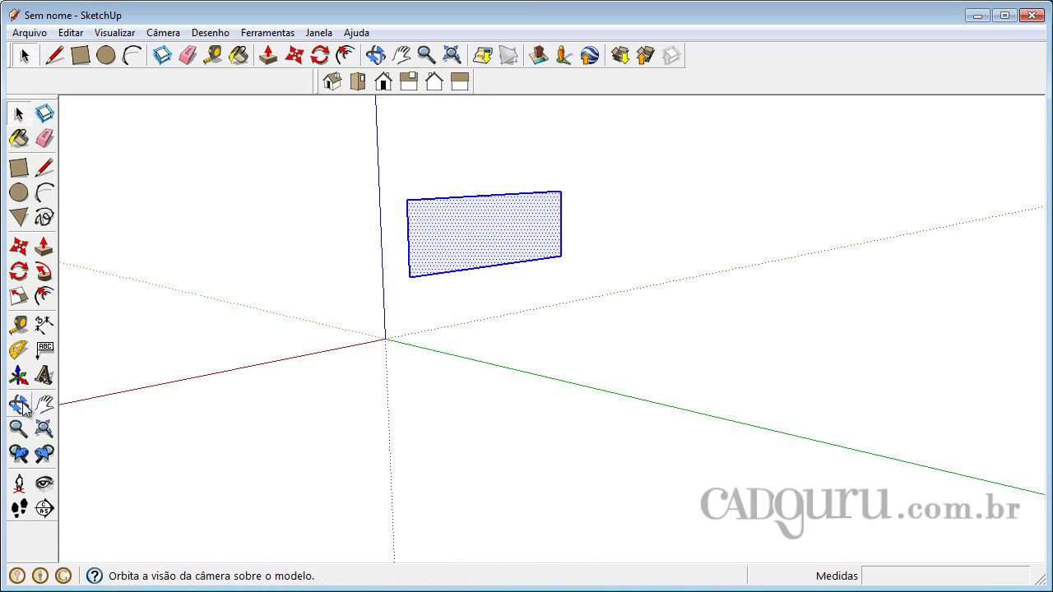
pyautogui.click(20, 405)
pyautogui.moveTo(172, 261); pyautogui.dragTo(321, 283)
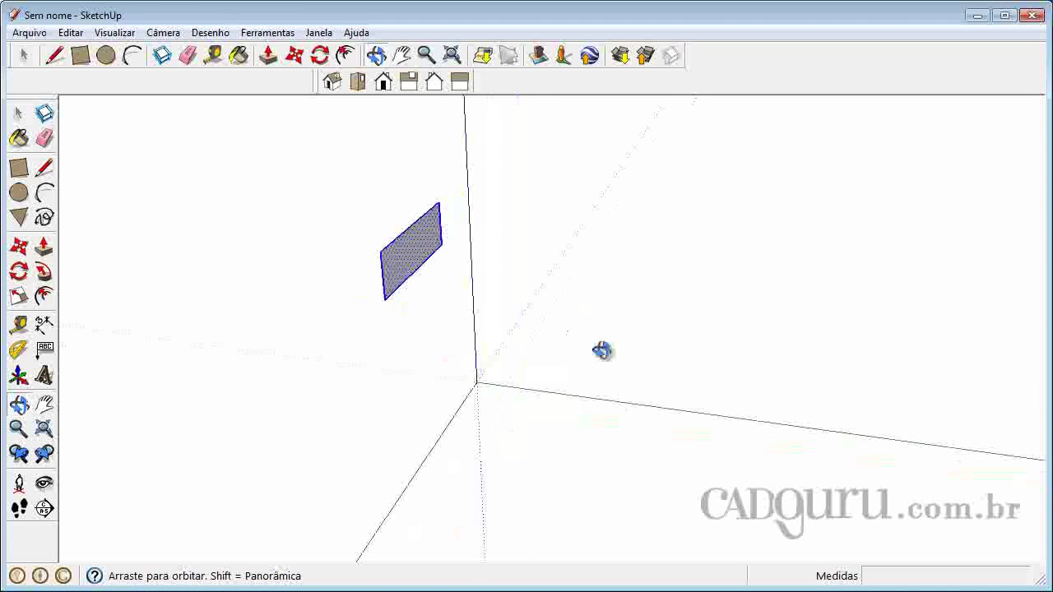
pyautogui.moveTo(742, 400); pyautogui.dragTo(780, 356)
pyautogui.rightClick(703, 349)
pyautogui.click(736, 355)
pyautogui.click(290, 271)
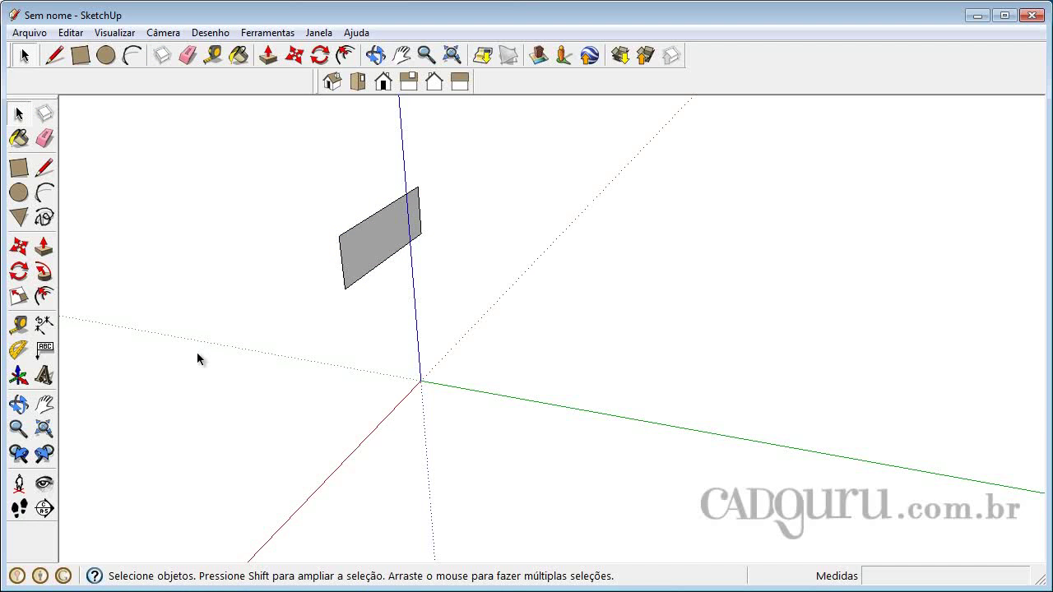
# Step: Draw a semicircular arc beside the rectangle with a chord of about 135.17 m along the green axis and a bulge of about 67.58 m
pyautogui.click(45, 194)
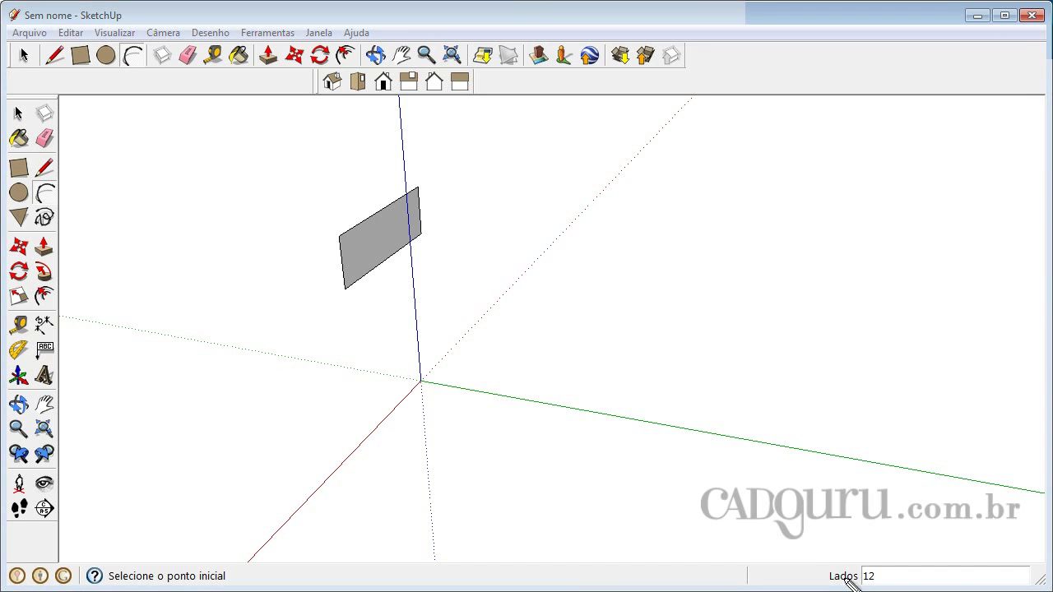
pyautogui.moveTo(821, 567)
pyautogui.mouseDown()
pyautogui.moveTo(874, 583)
pyautogui.moveTo(1042, 583)
pyautogui.mouseUp()
pyautogui.click(568, 344)
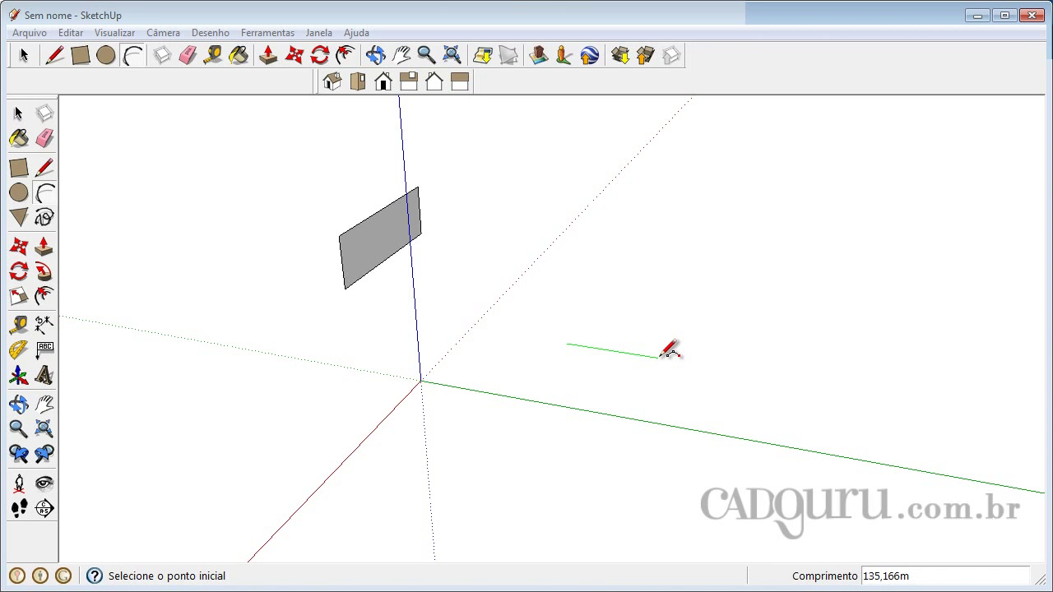
pyautogui.click(660, 357)
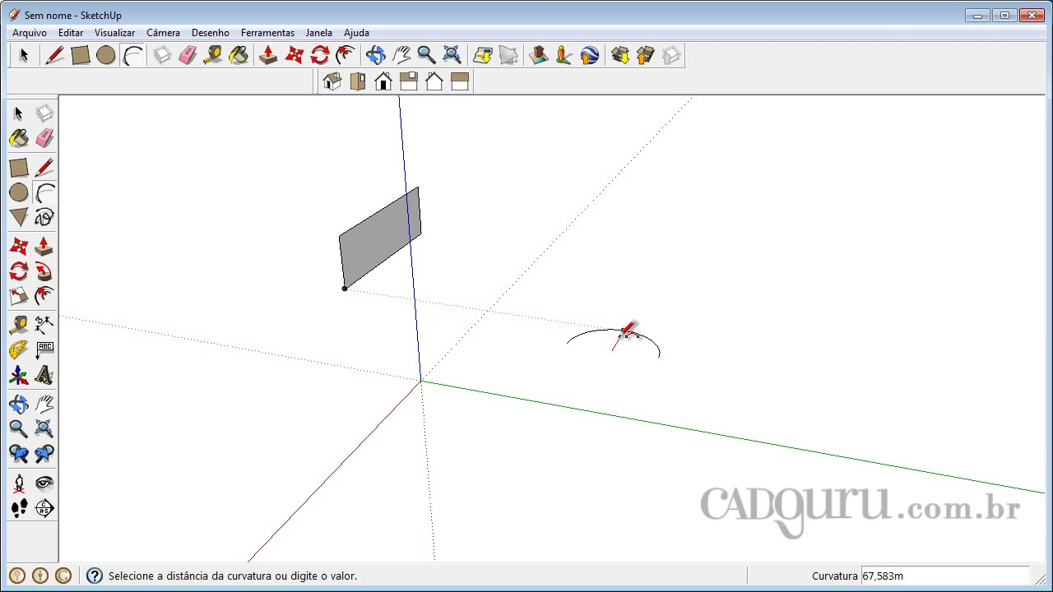
pyautogui.scroll(3, 621, 334)
pyautogui.scroll(3, 627, 329)
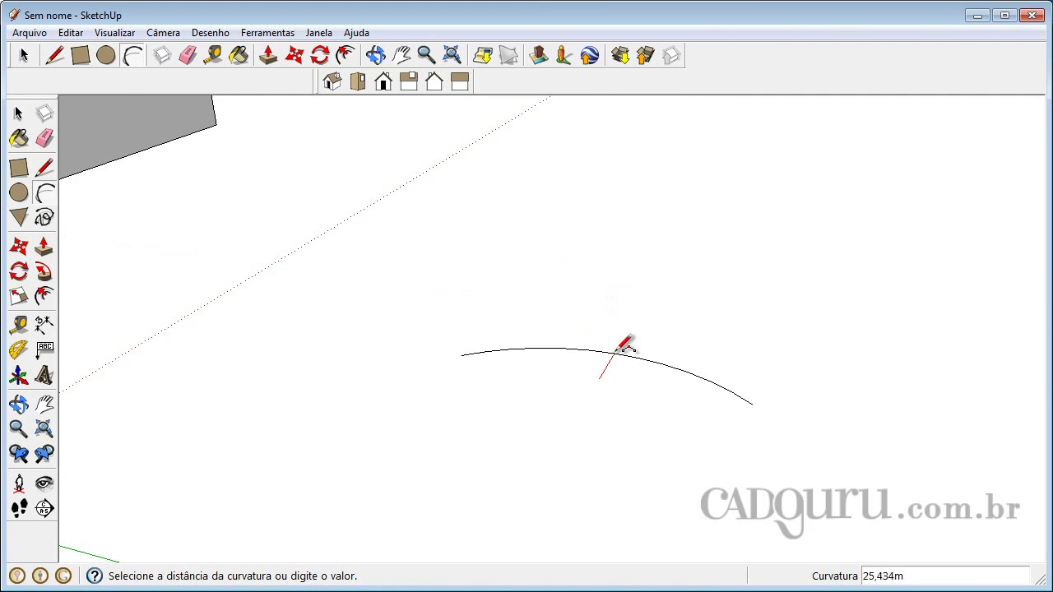
pyautogui.scroll(-2, 653, 313)
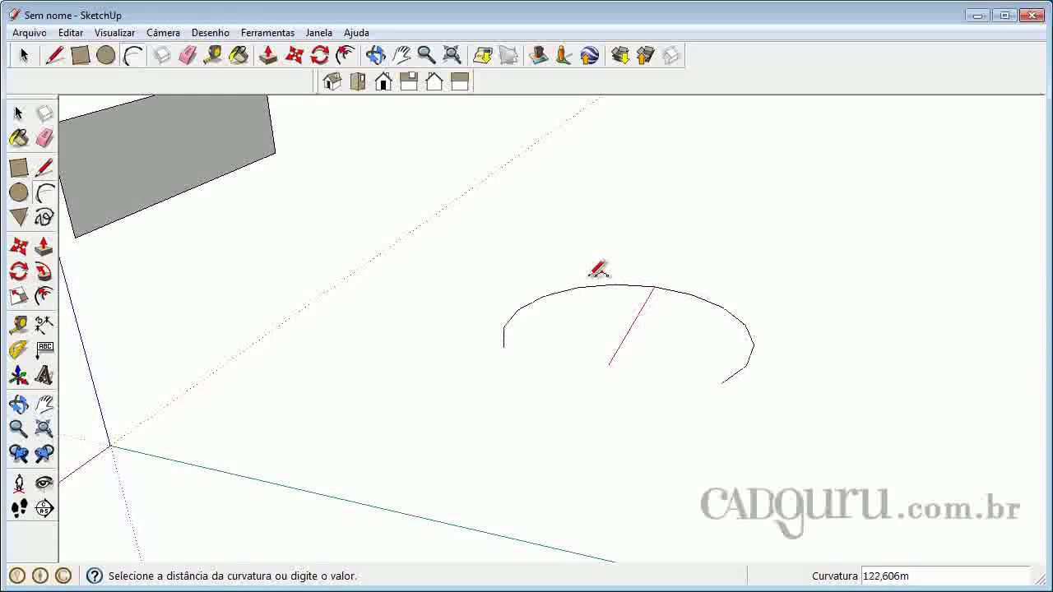
pyautogui.moveTo(588, 308); pyautogui.dragTo(559, 235, button='middle')
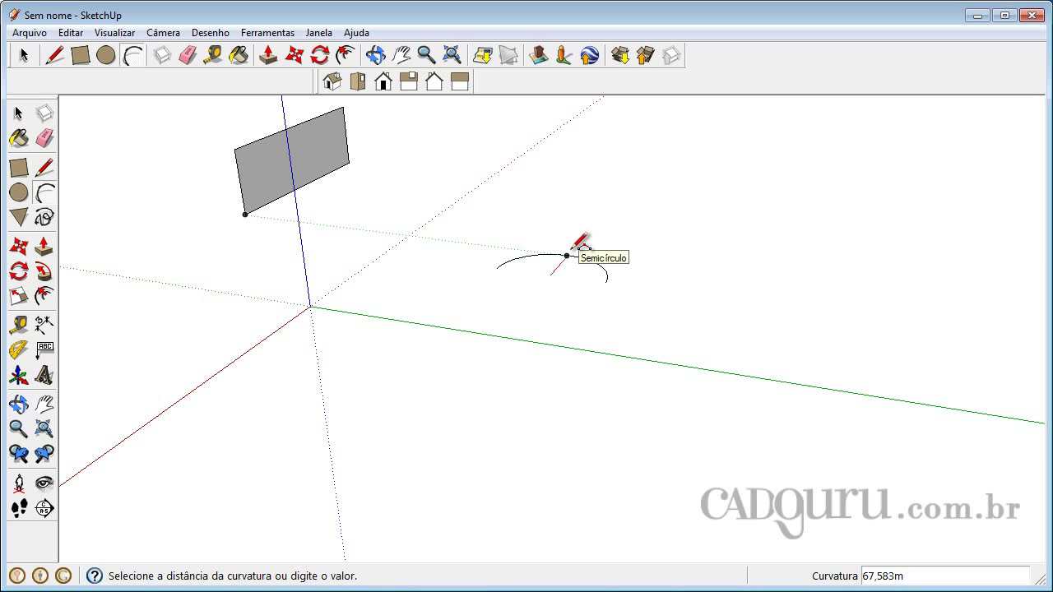
pyautogui.scroll(3, 578, 240)
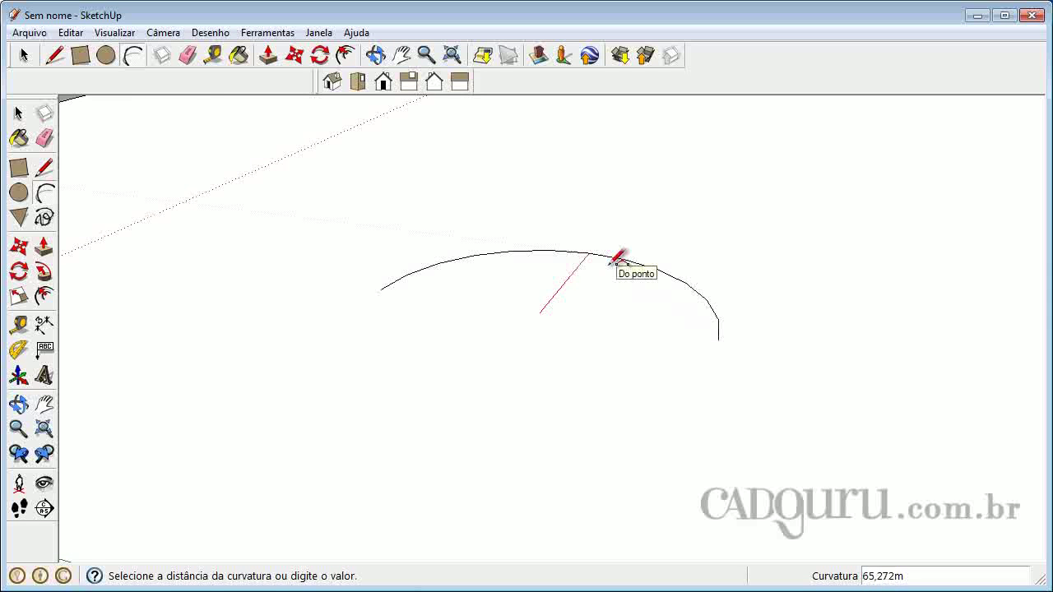
pyautogui.scroll(-5, 617, 261)
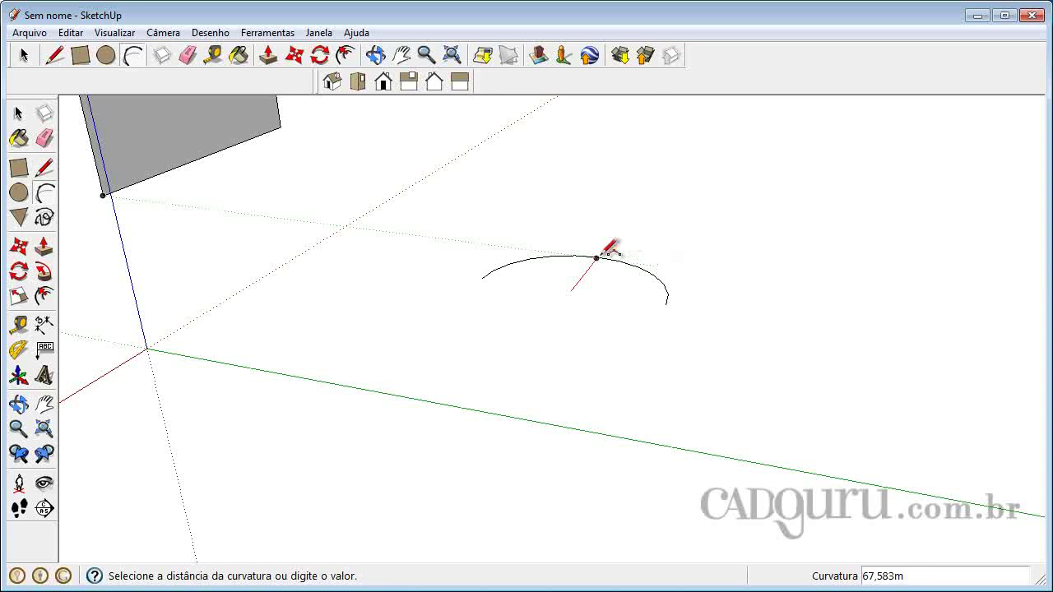
pyautogui.click(674, 272)
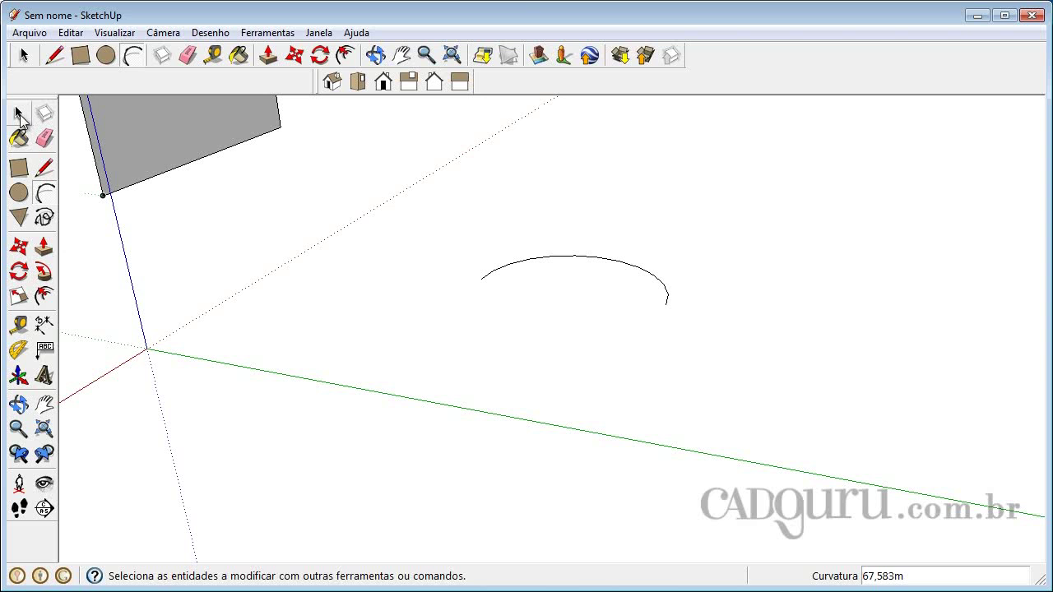
# Step: Close the semicircle into a face with a straight line between the arc's two endpoints
pyautogui.click(19, 115)
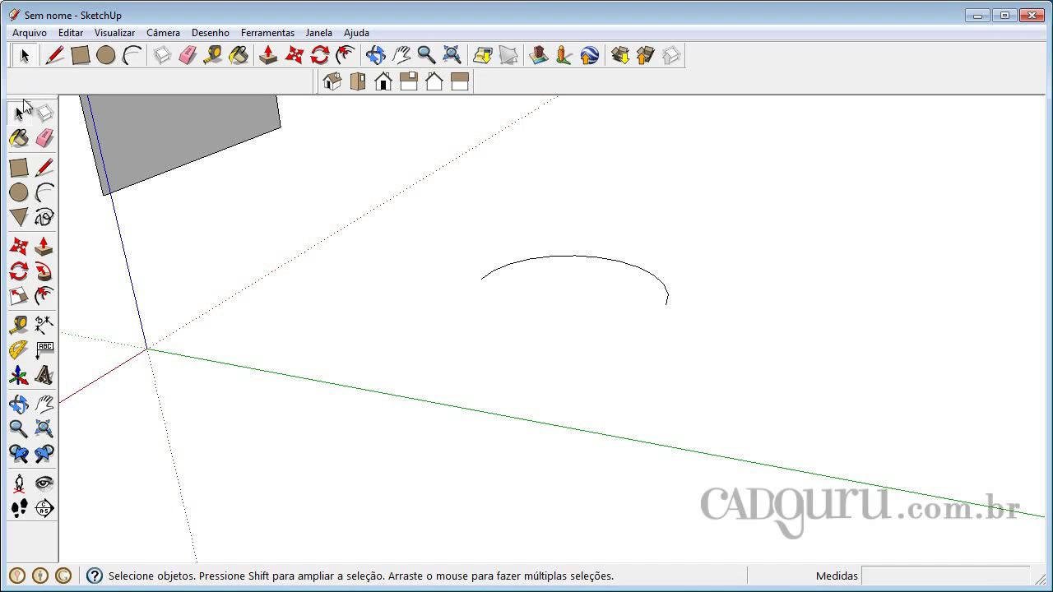
pyautogui.click(46, 169)
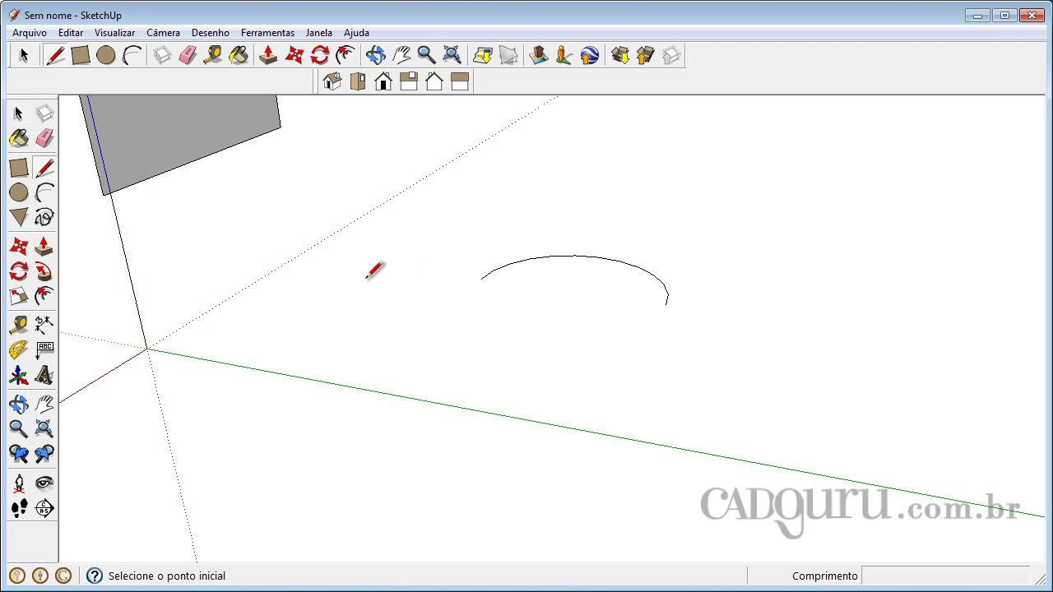
pyautogui.click(481, 279)
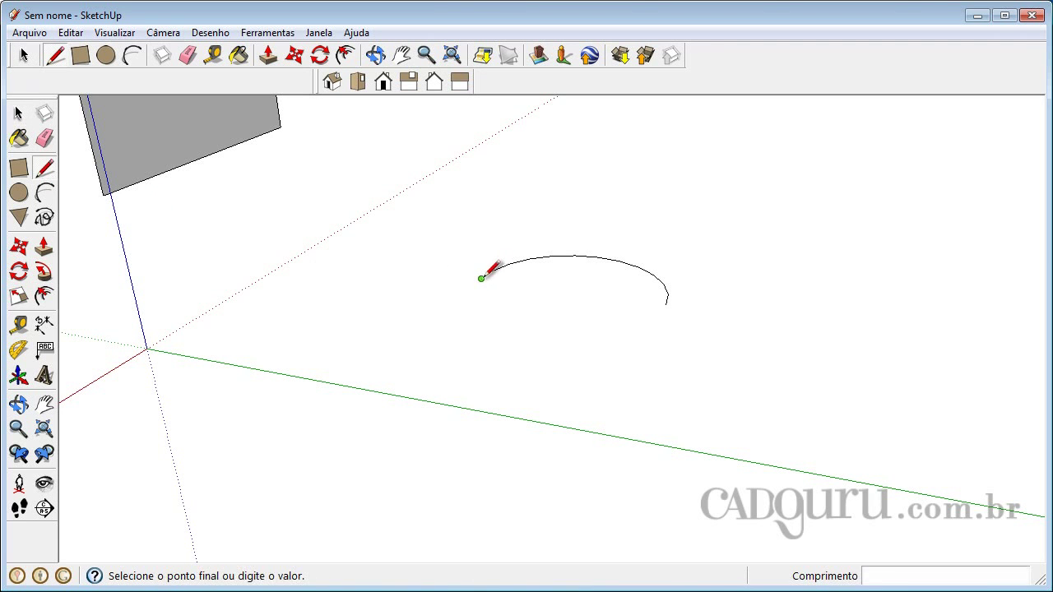
pyautogui.click(667, 302)
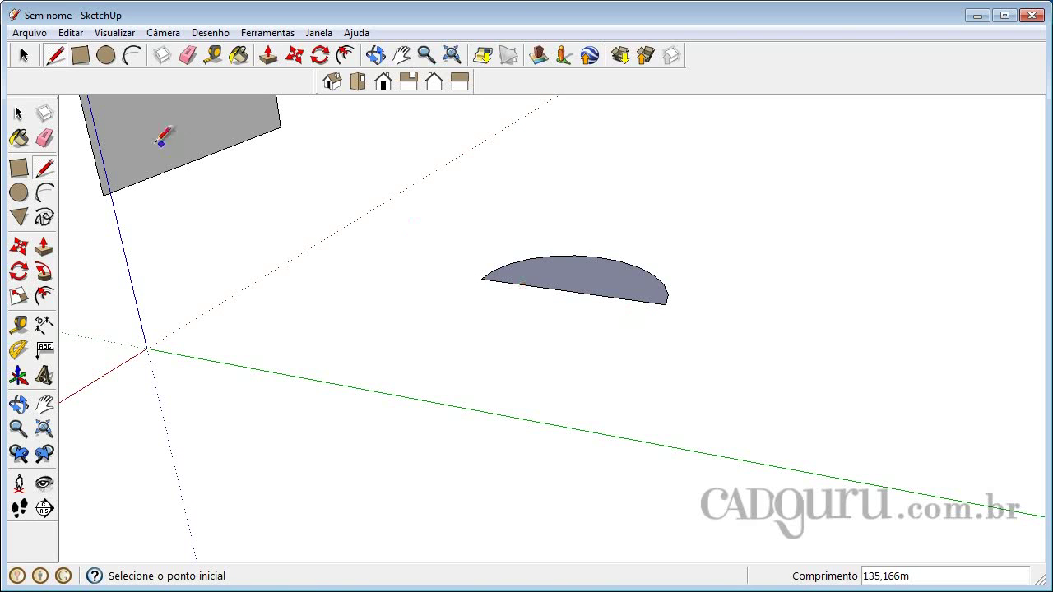
# Step: Delete the whole upright rectangle, including its face and edges
pyautogui.click(18, 113)
pyautogui.moveTo(345, 260); pyautogui.dragTo(211, 271, button='middle')
pyautogui.moveTo(169, 273); pyautogui.dragTo(371, 147)
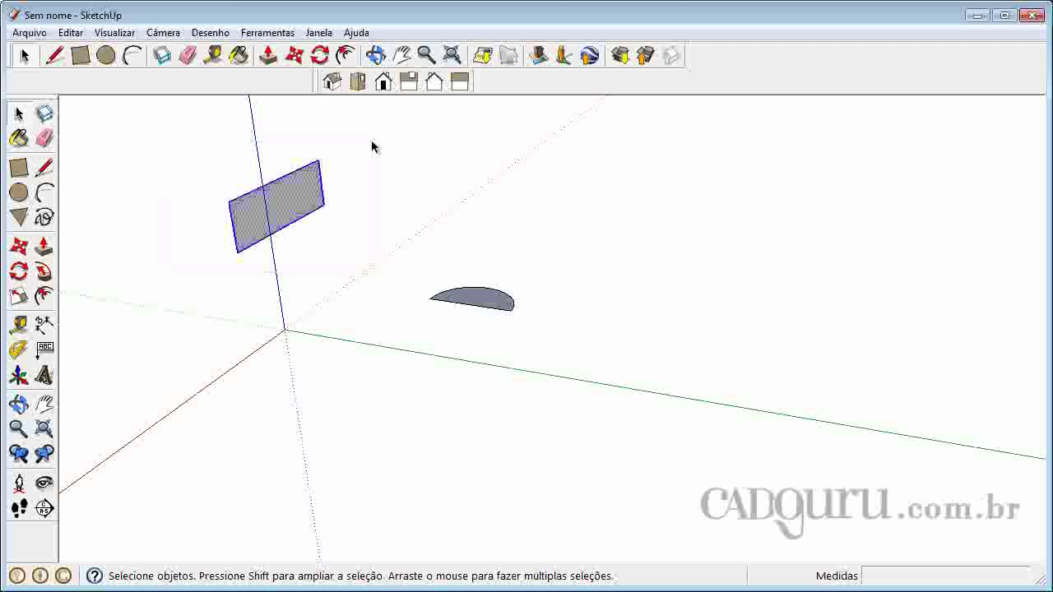
pyautogui.press('Delete')
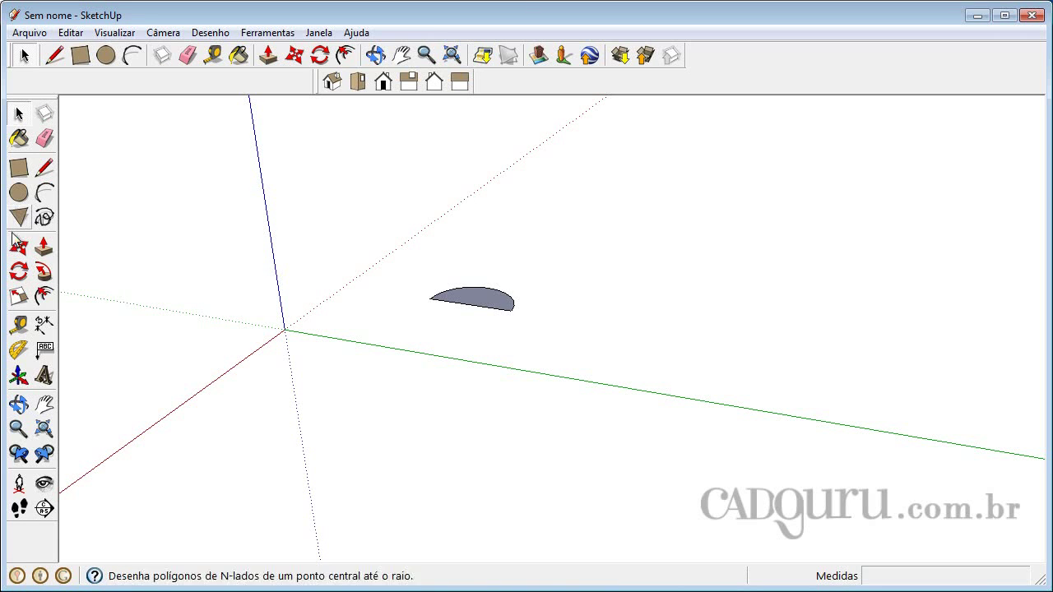
# Step: Draw a line about 67.58 m long from the midpoint of the semicircle's straight edge to the first arc vertex above its left end
pyautogui.click(19, 404)
pyautogui.moveTo(390, 289); pyautogui.dragTo(581, 375)
pyautogui.rightClick(479, 362)
pyautogui.click(507, 364)
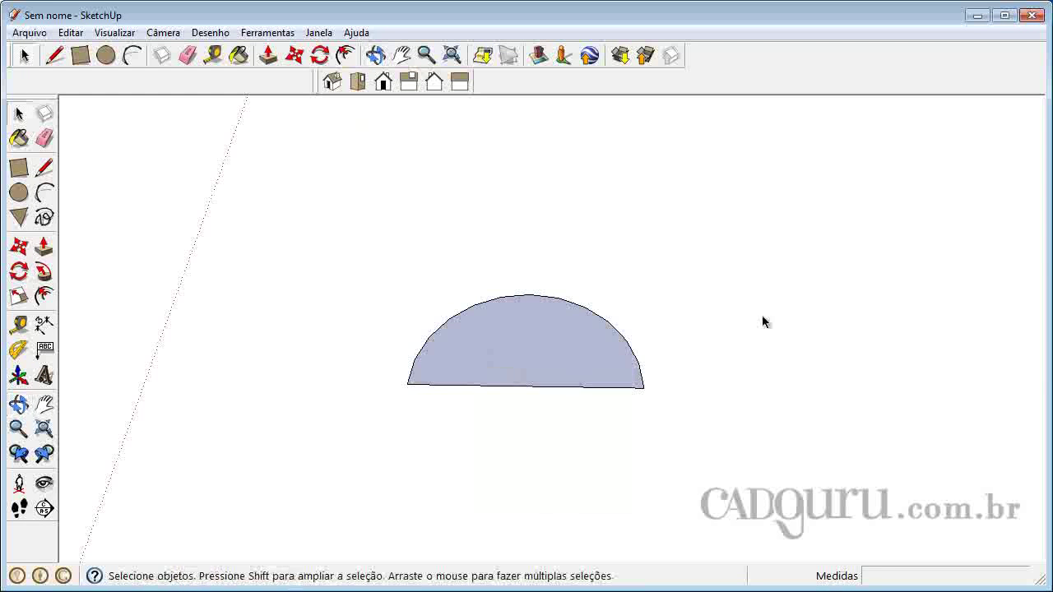
pyautogui.click(45, 167)
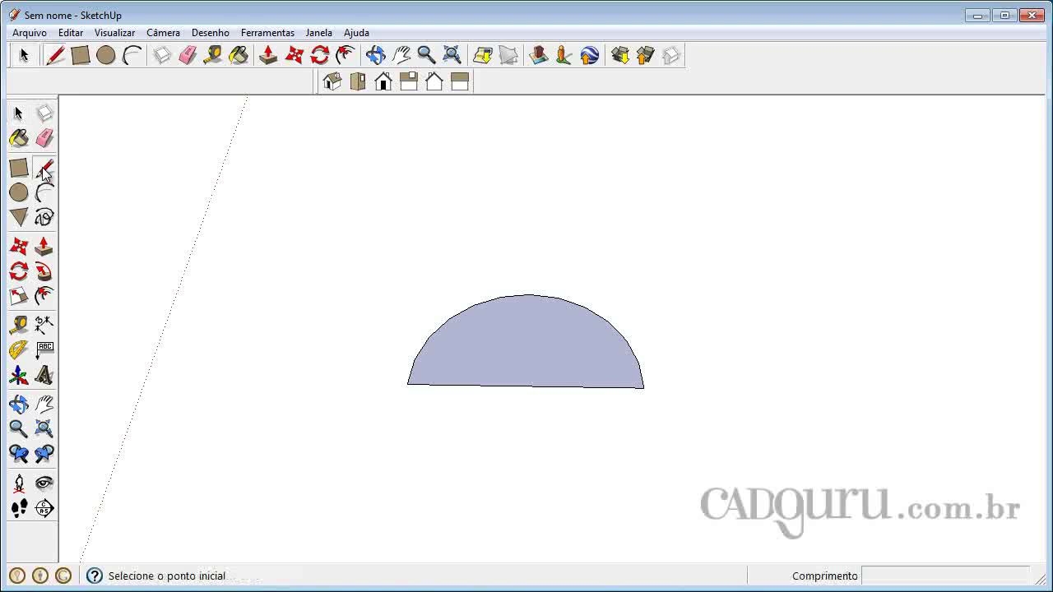
pyautogui.click(525, 385)
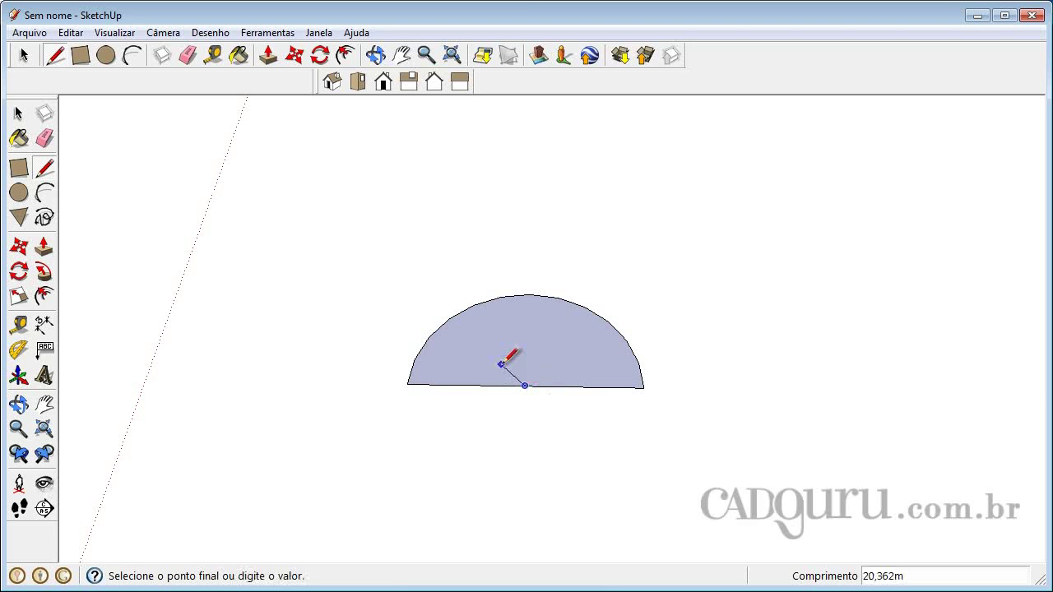
pyautogui.click(427, 337)
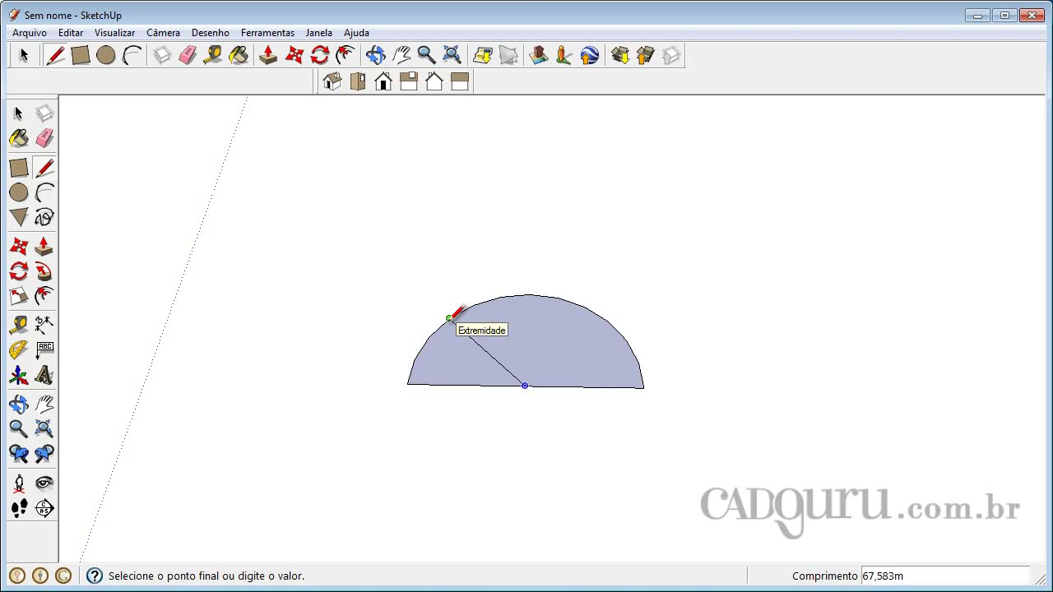
pyautogui.click(449, 319)
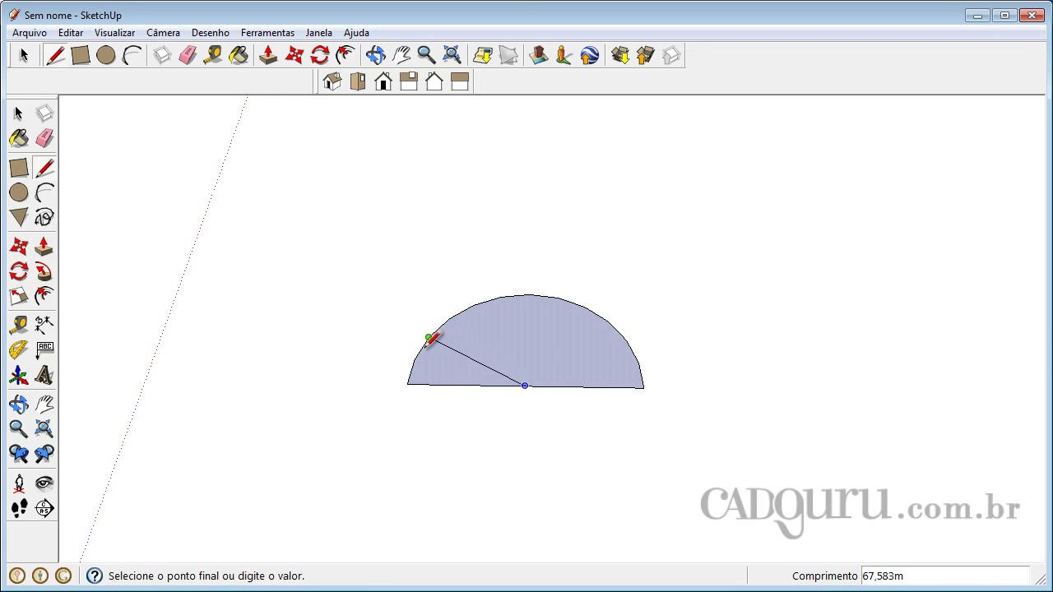
pyautogui.click(414, 359)
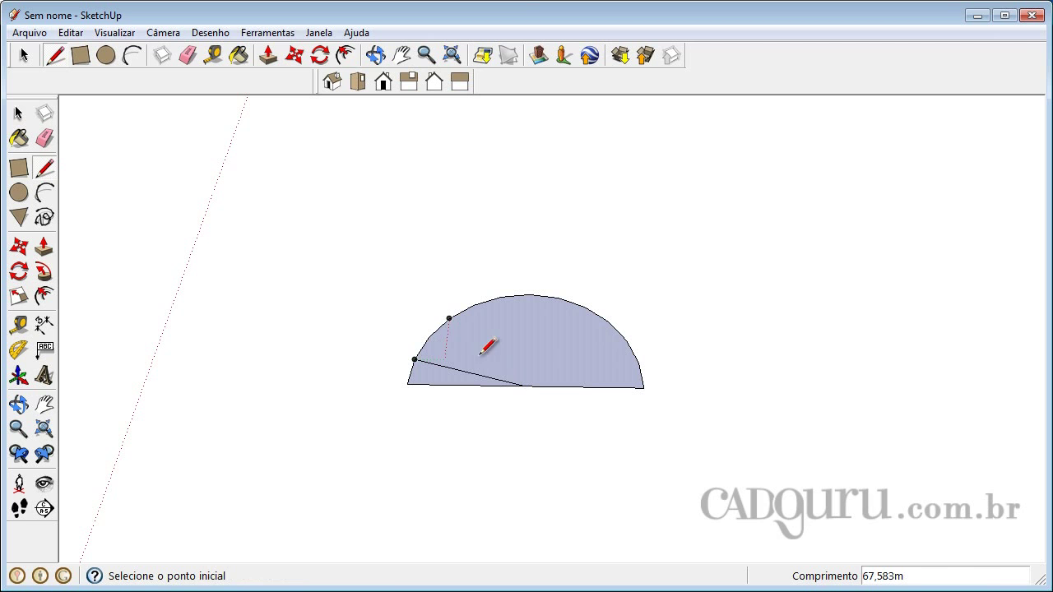
# Step: Draw five more lines from the same midpoint to the next consecutive arc vertices, ending at the top of the semicircle
pyautogui.click(525, 385)
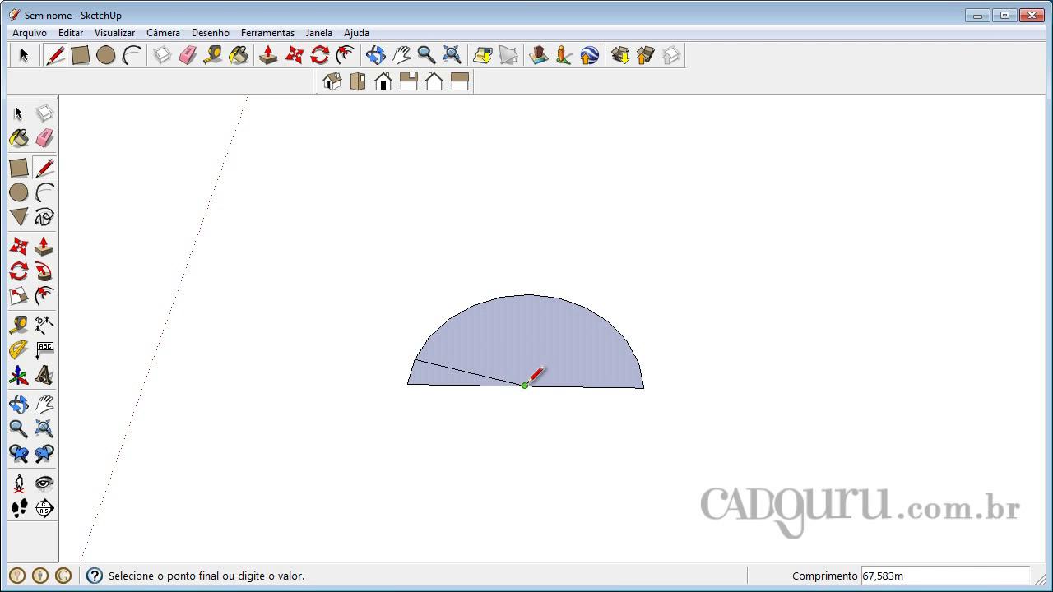
pyautogui.click(428, 337)
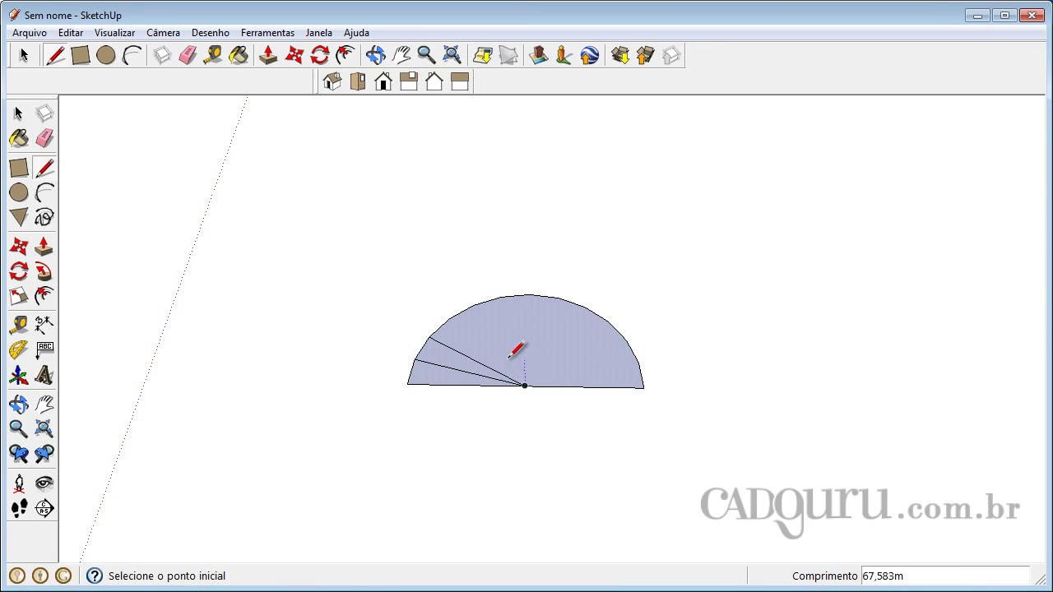
pyautogui.click(525, 385)
pyautogui.click(450, 318)
pyautogui.click(525, 385)
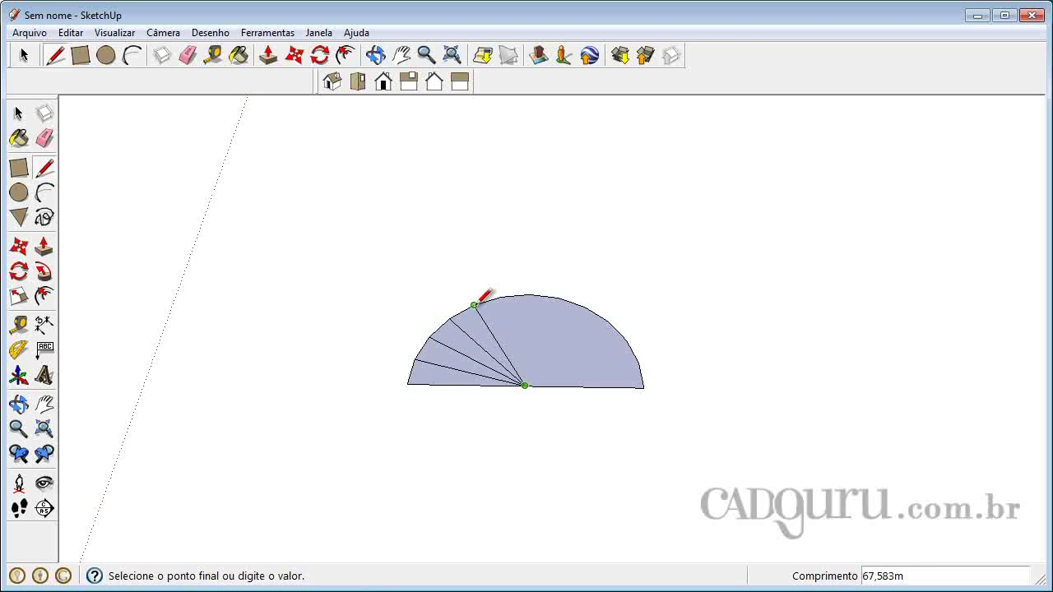
pyautogui.click(476, 305)
pyautogui.click(525, 385)
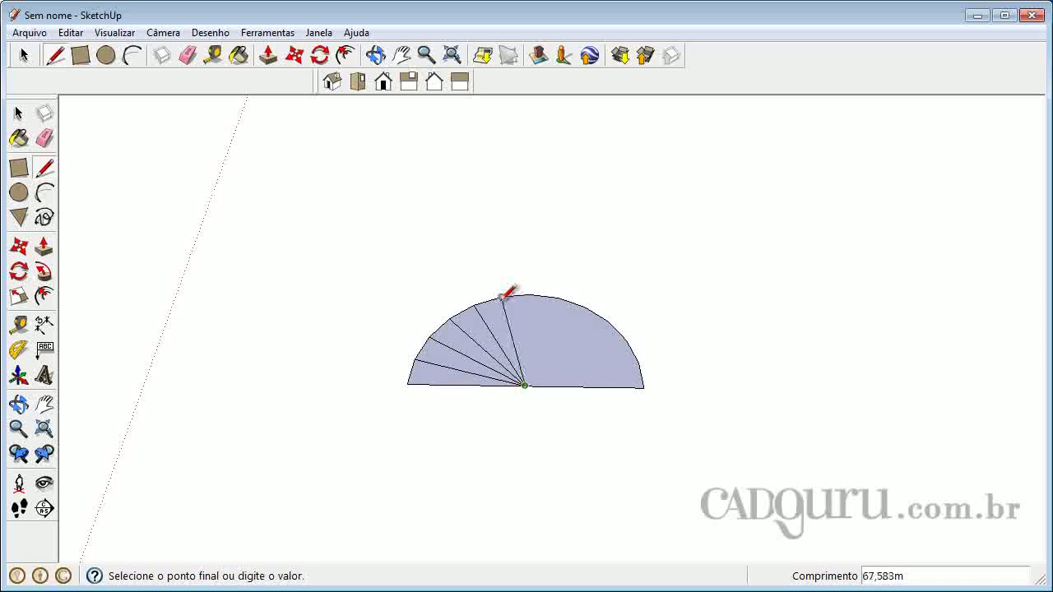
pyautogui.click(502, 297)
pyautogui.click(524, 385)
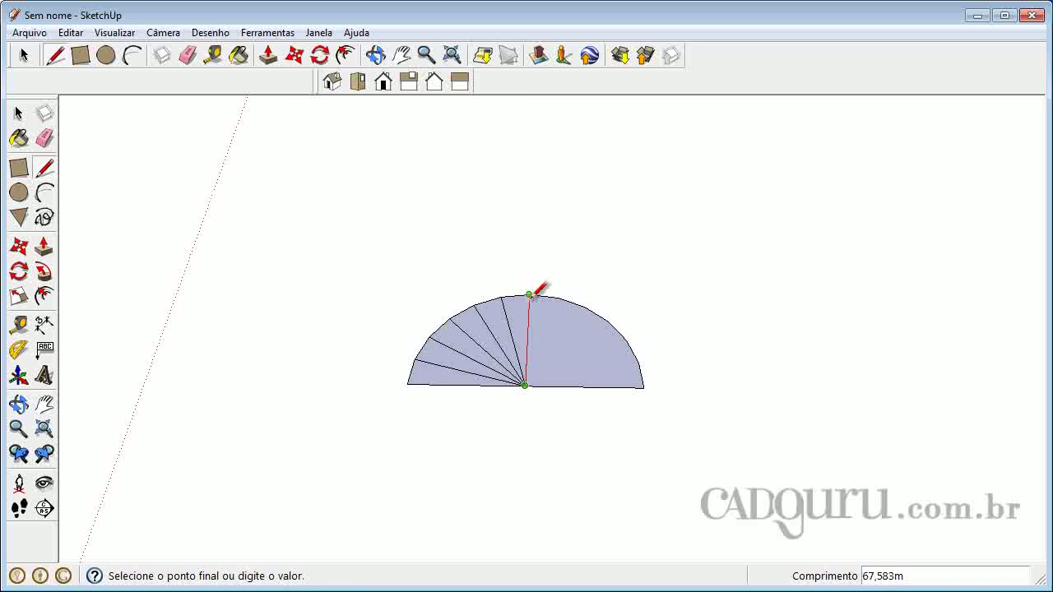
pyautogui.click(528, 295)
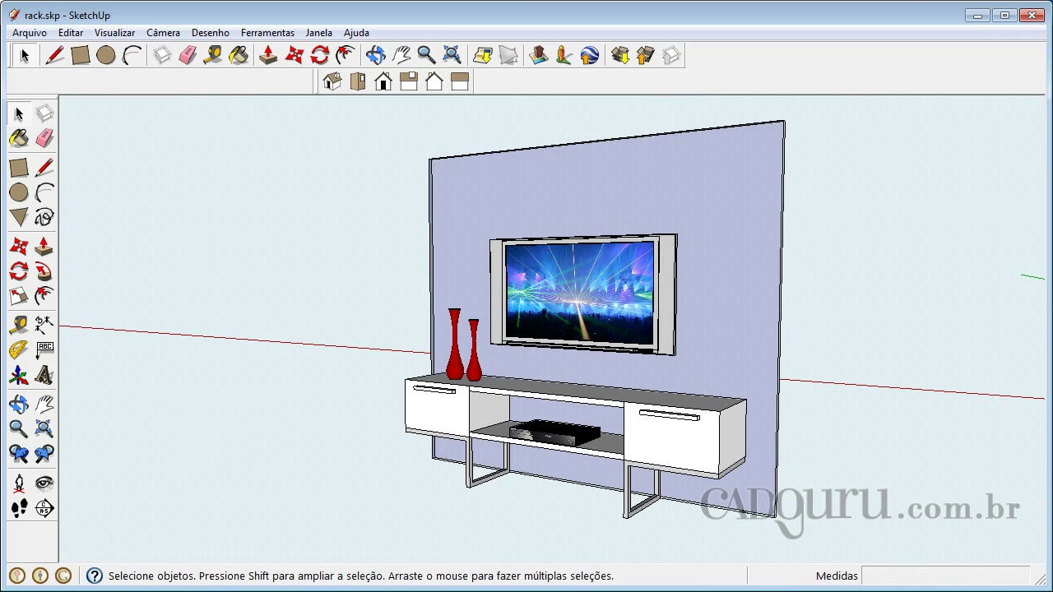
# Step: In the rack.skp model, draw a line from the wall panel's lower-left corner outward along the floor, past the front of the rack
pyautogui.click(45, 169)
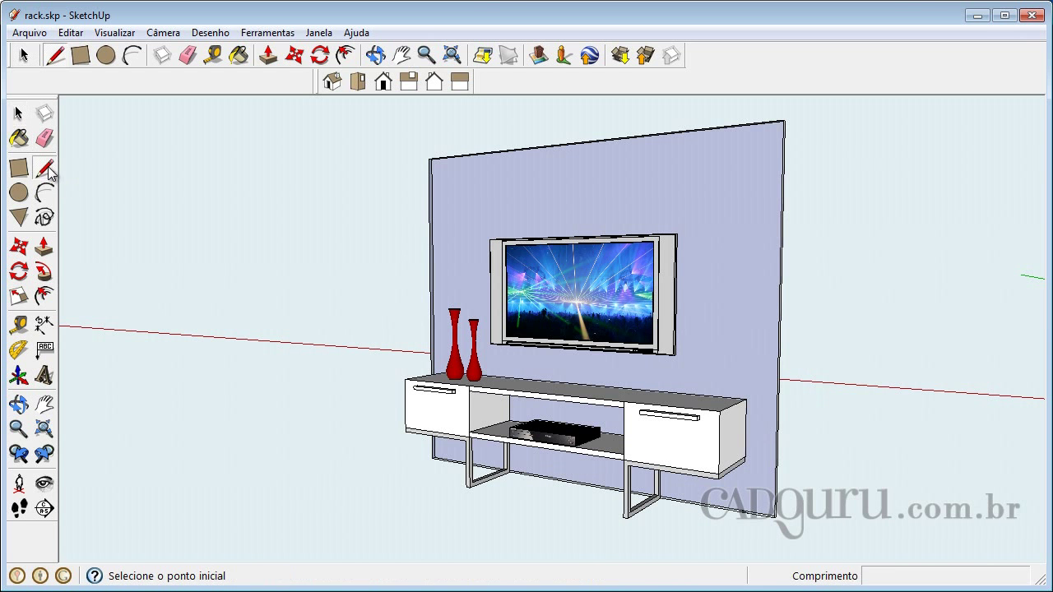
pyautogui.click(433, 458)
pyautogui.scroll(-3, 441, 395)
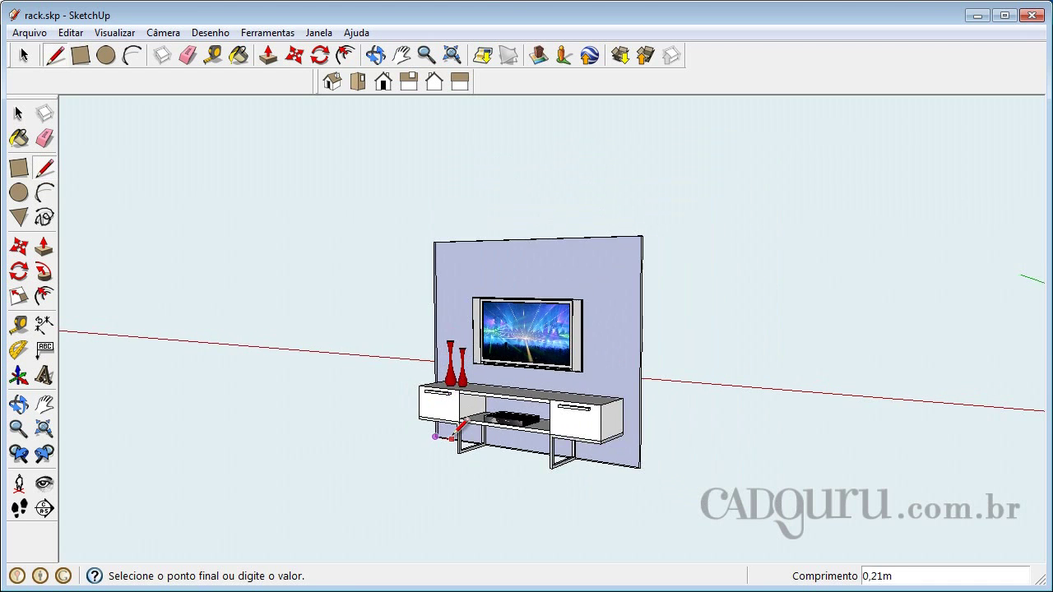
pyautogui.scroll(-2, 459, 418)
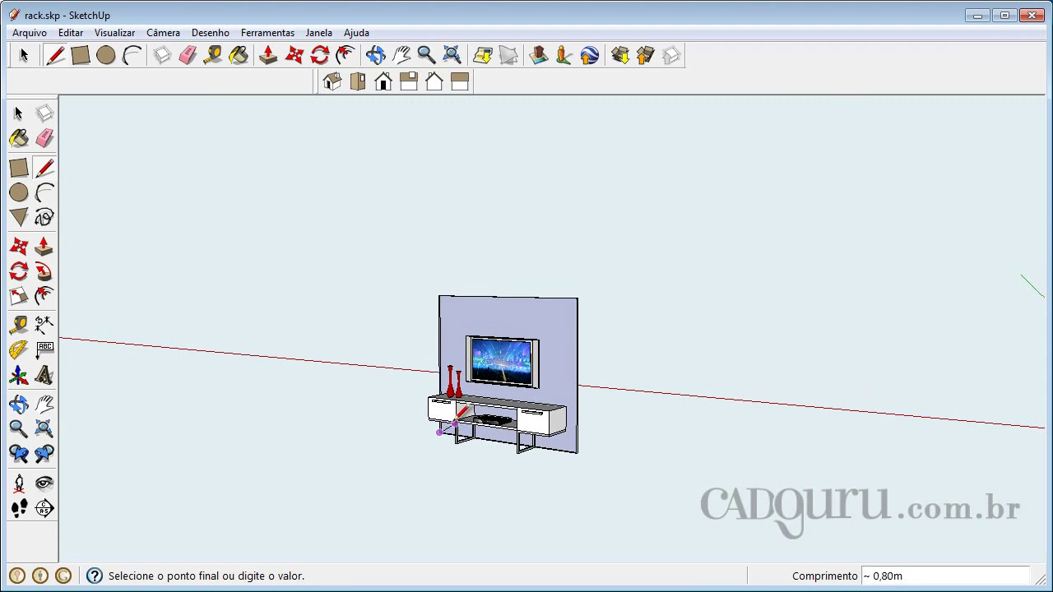
pyautogui.click(279, 476)
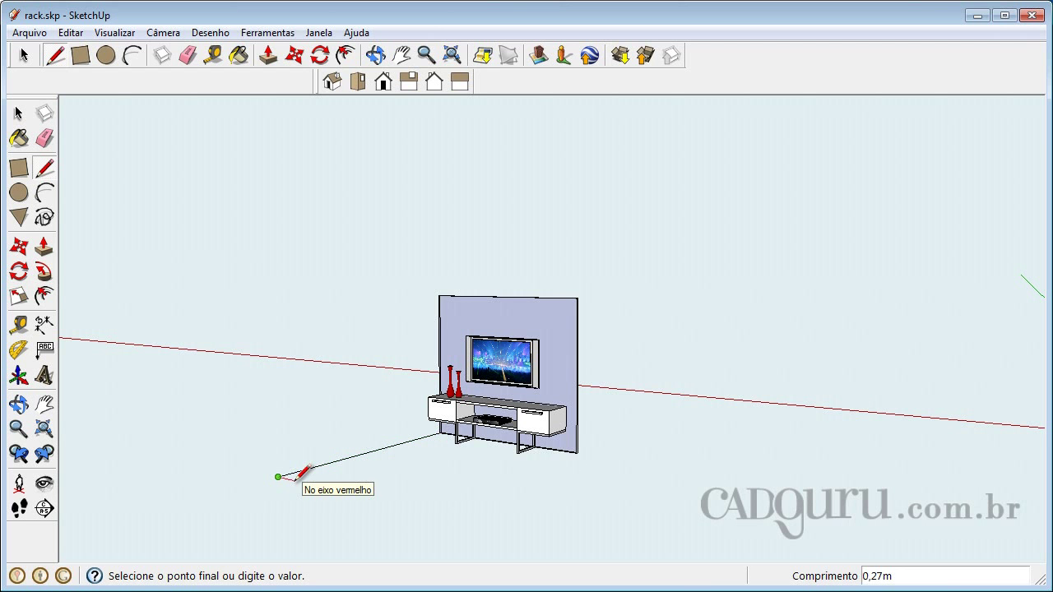
pyautogui.press('Escape')
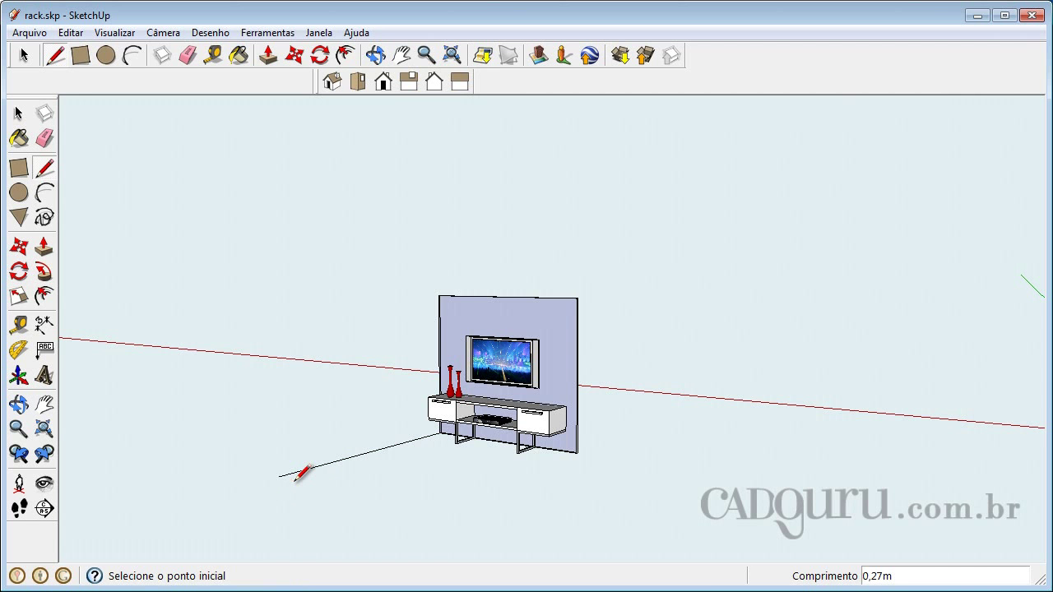
# Step: Close the floor face with a parallel line from the panel's lower-right corner and a line joining the two outer ends
pyautogui.click(576, 452)
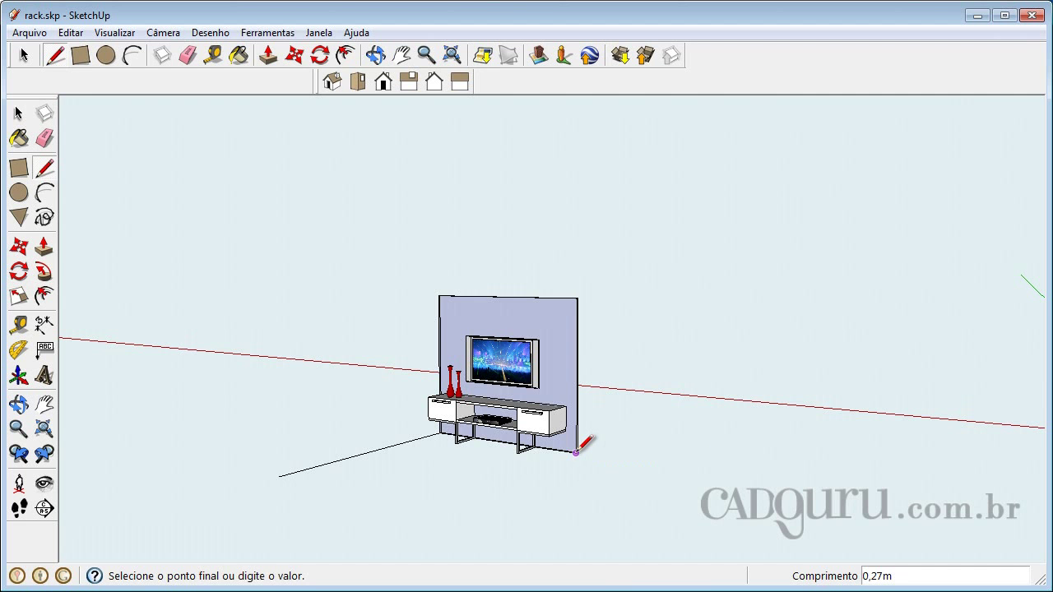
pyautogui.click(431, 511)
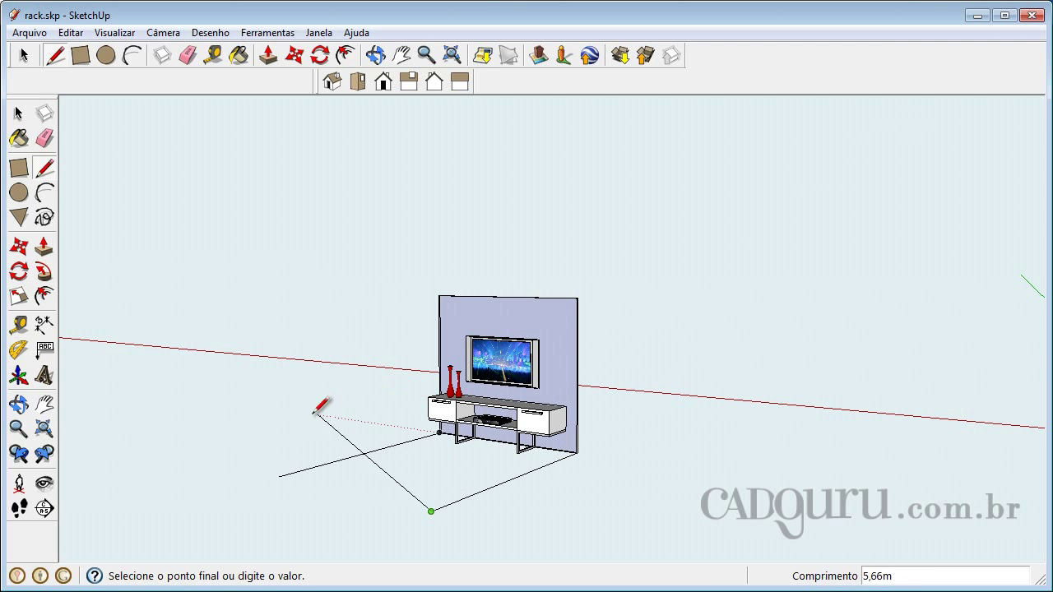
pyautogui.click(279, 476)
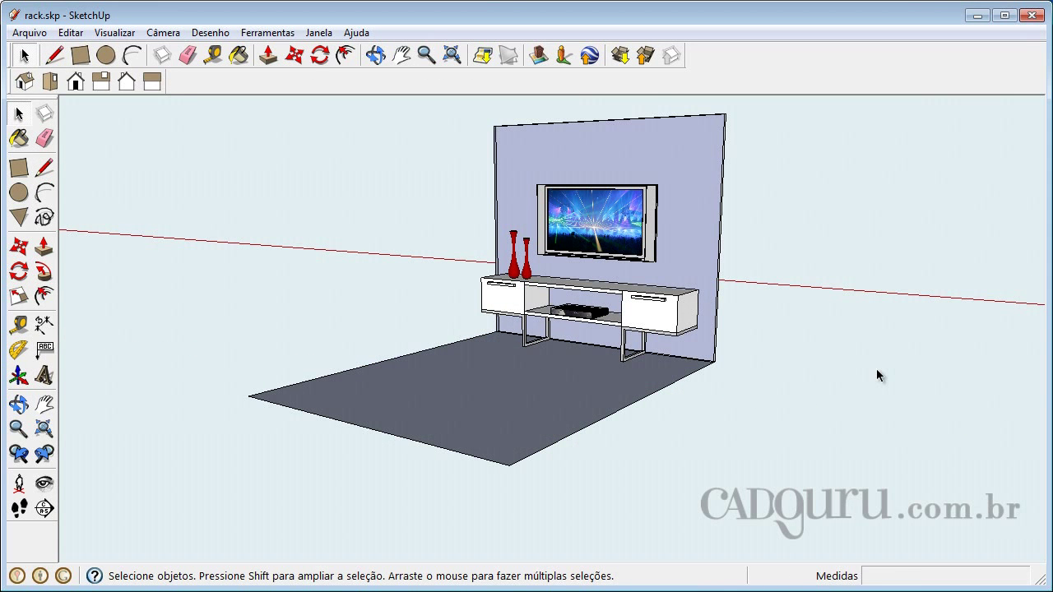
# Step: Draw an open, wavy Freehand curve to the right of the floor face, leaving a gap between its ends, and select it
pyautogui.click(43, 221)
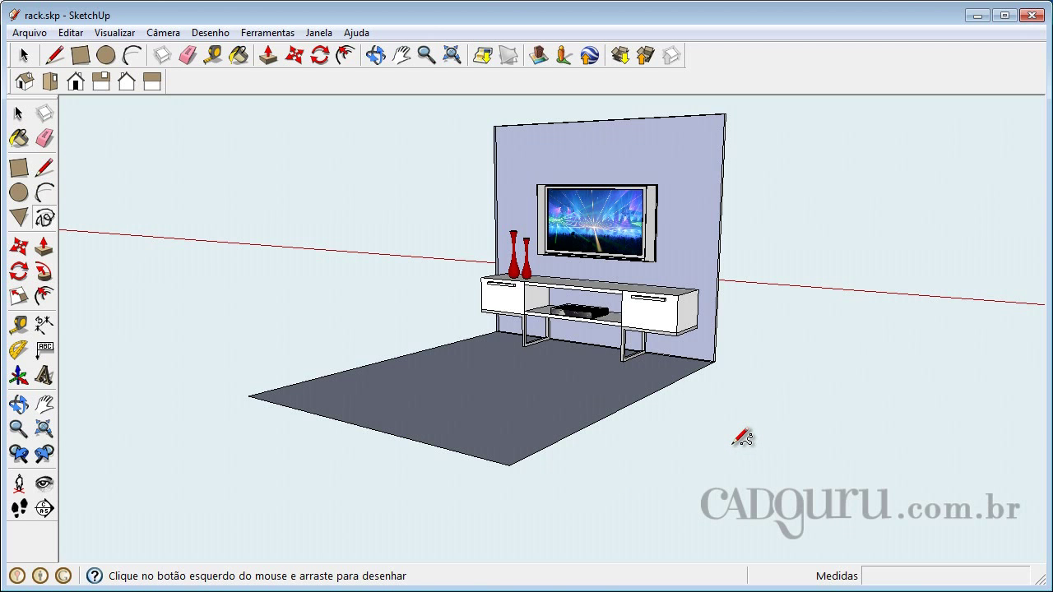
pyautogui.moveTo(732, 445)
pyautogui.mouseDown()
pyautogui.moveTo(747, 469)
pyautogui.moveTo(782, 468)
pyautogui.moveTo(803, 449)
pyautogui.moveTo(875, 489)
pyautogui.moveTo(925, 441)
pyautogui.moveTo(964, 460)
pyautogui.moveTo(993, 430)
pyautogui.moveTo(927, 395)
pyautogui.moveTo(874, 406)
pyautogui.moveTo(848, 388)
pyautogui.moveTo(818, 415)
pyautogui.moveTo(774, 392)
pyautogui.moveTo(767, 409)
pyautogui.moveTo(732, 401)
pyautogui.mouseUp()
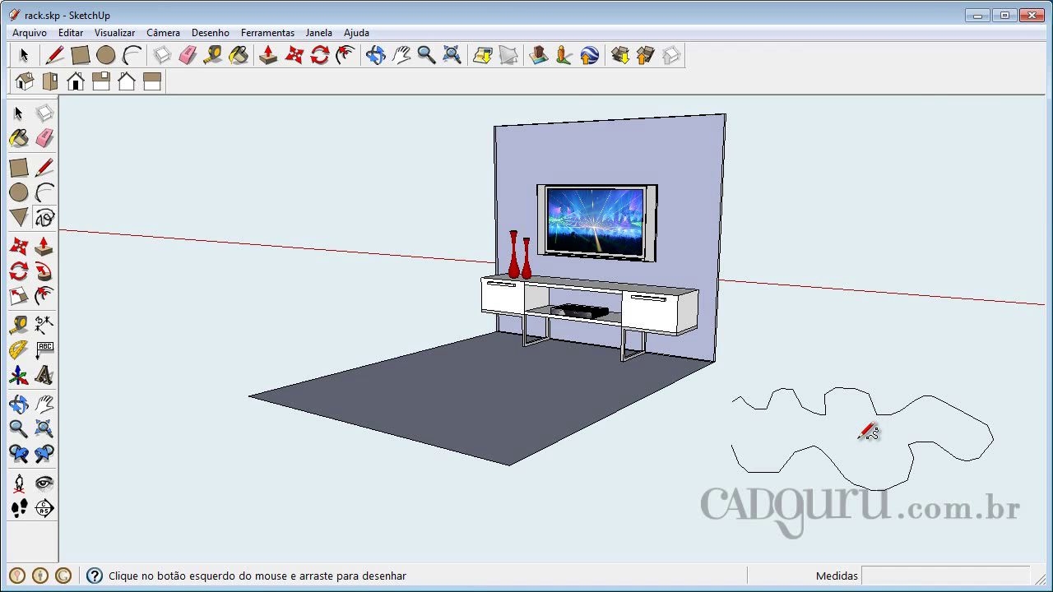
pyautogui.click(19, 114)
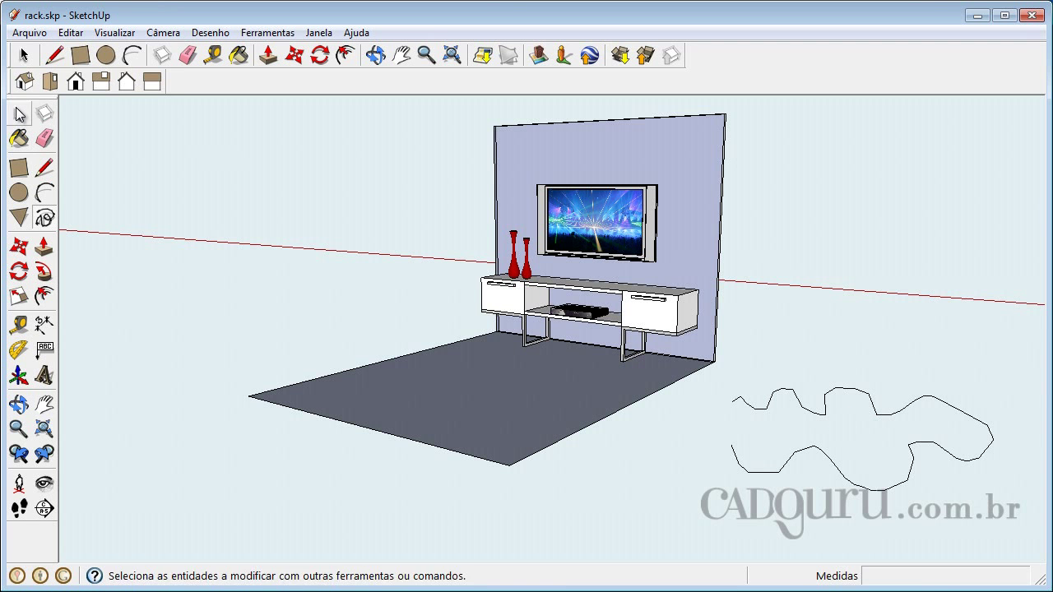
pyautogui.click(891, 418)
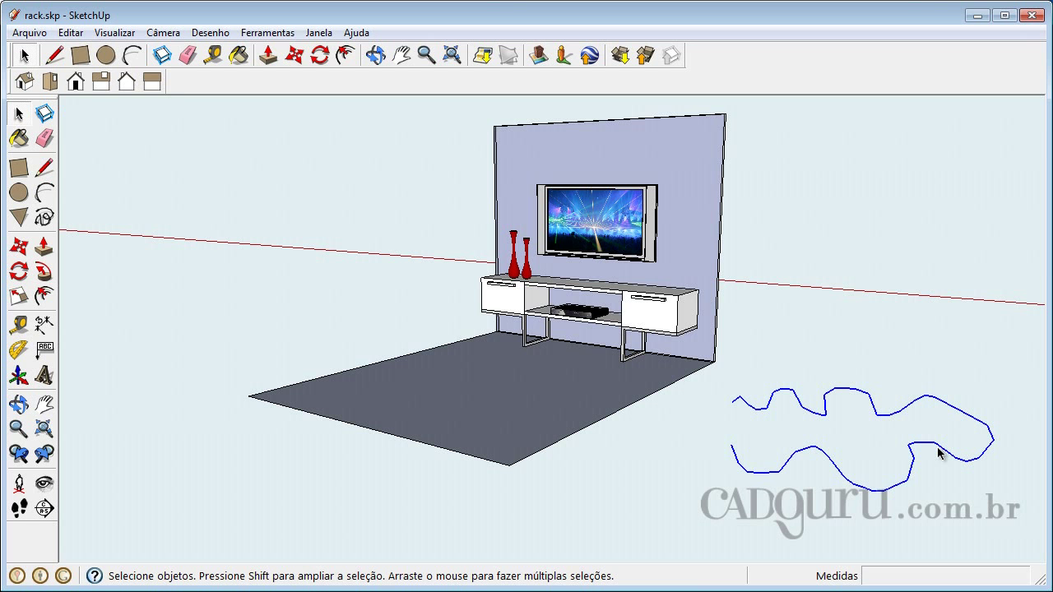
# Step: Close the wavy curve into a face with a second Freehand stroke between its endpoints, and delete the whole shape
pyautogui.click(43, 218)
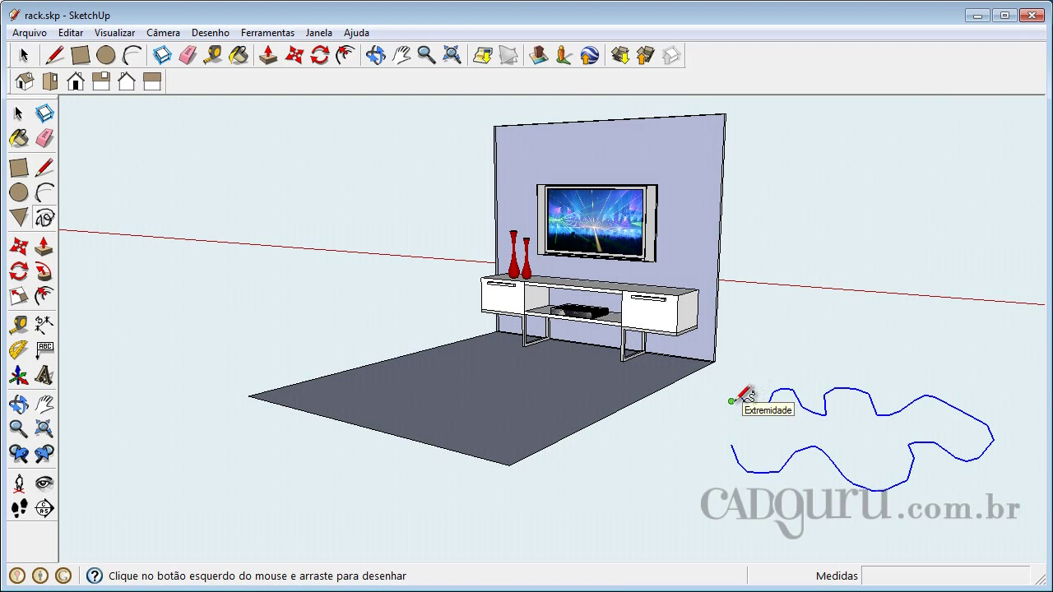
pyautogui.moveTo(732, 401)
pyautogui.mouseDown()
pyautogui.moveTo(684, 438)
pyautogui.moveTo(708, 432)
pyautogui.moveTo(699, 445)
pyautogui.moveTo(709, 476)
pyautogui.moveTo(732, 445)
pyautogui.mouseUp()
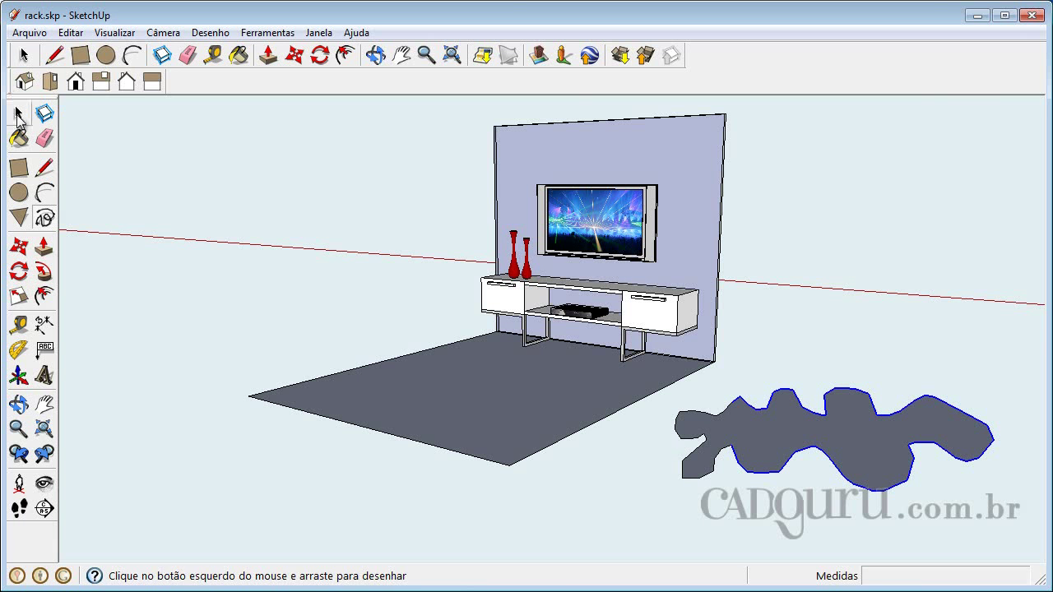
pyautogui.click(18, 113)
pyautogui.moveTo(994, 388); pyautogui.dragTo(674, 504)
pyautogui.press('Delete')
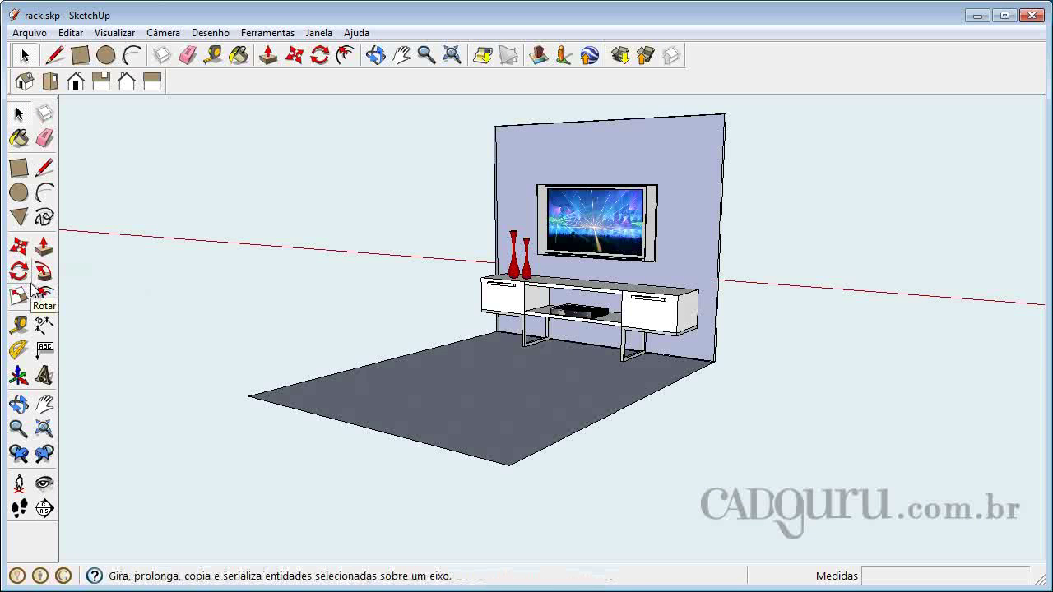
# Step: Draw a circle on the floor face, centred in front of the TV rack
pyautogui.click(19, 193)
pyautogui.scroll(3, 504, 376)
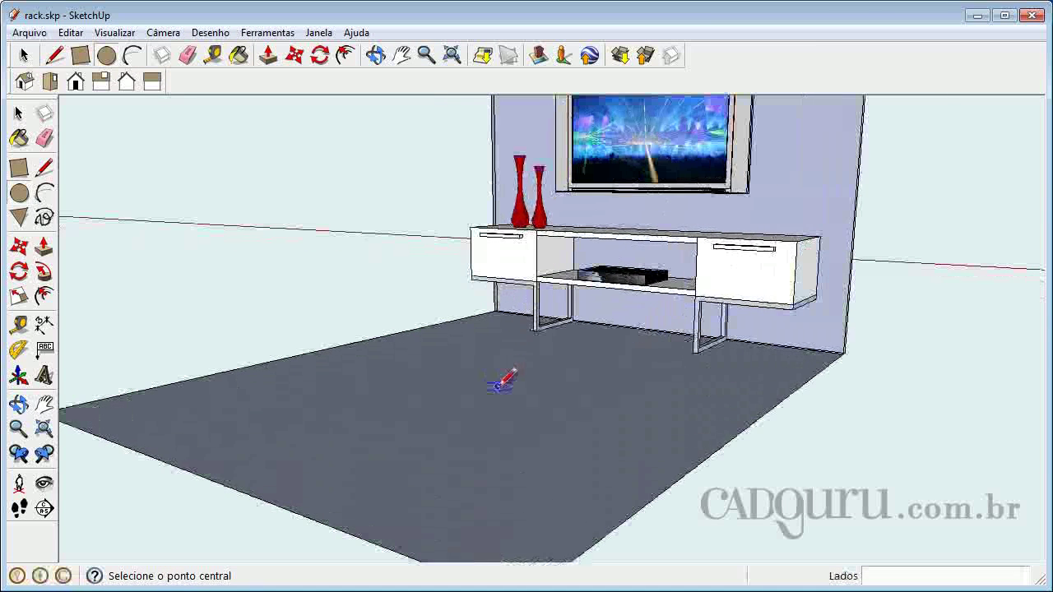
pyautogui.click(483, 394)
pyautogui.click(546, 357)
pyautogui.click(18, 114)
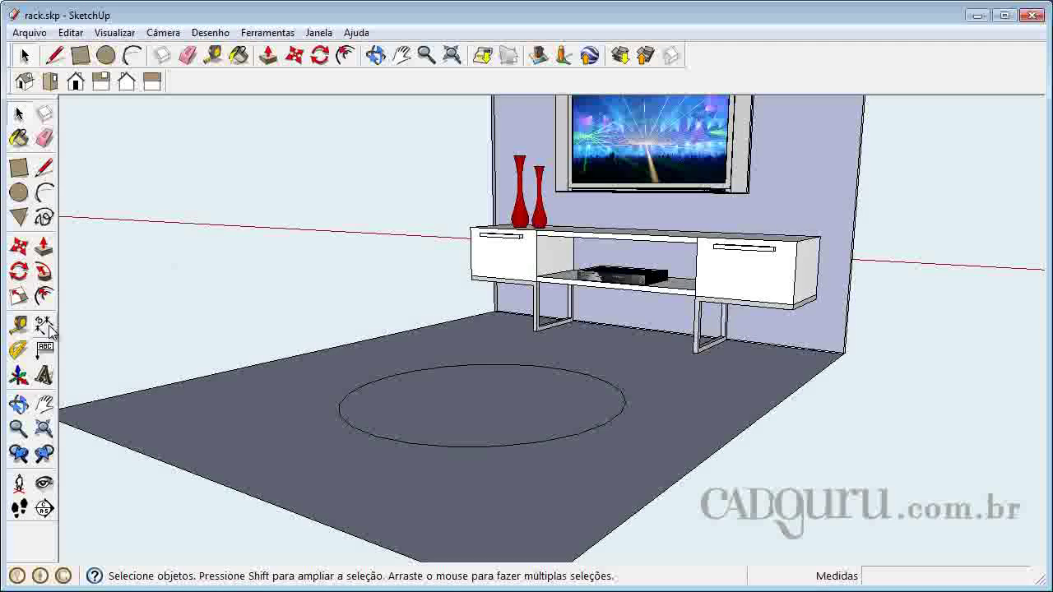
# Step: Divide the floor circle with a wavy Freehand line running from its upper-left edge to its lower-right edge
pyautogui.click(18, 404)
pyautogui.moveTo(658, 359); pyautogui.dragTo(554, 400)
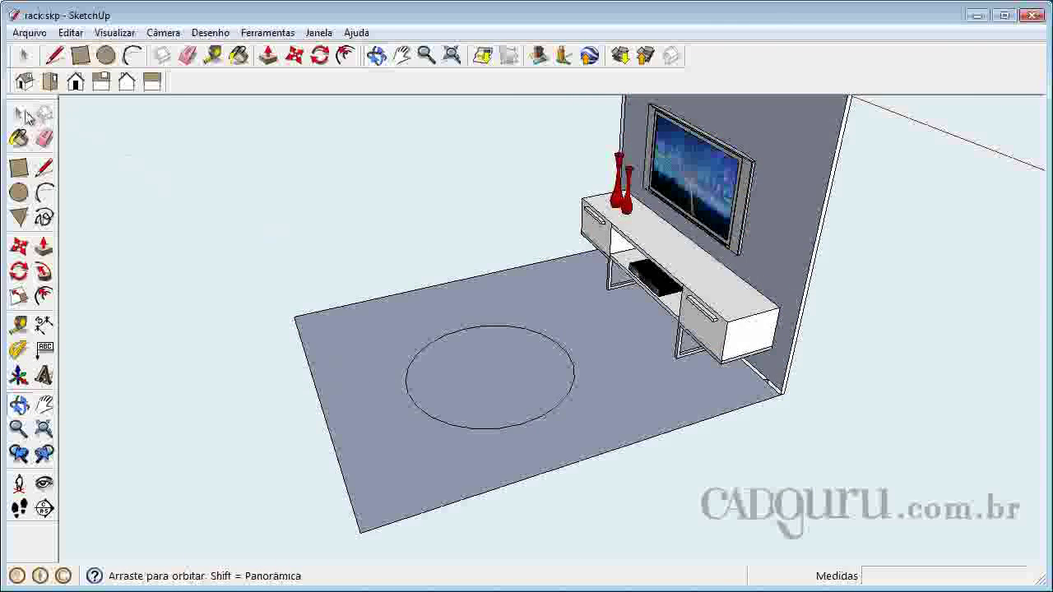
pyautogui.click(23, 114)
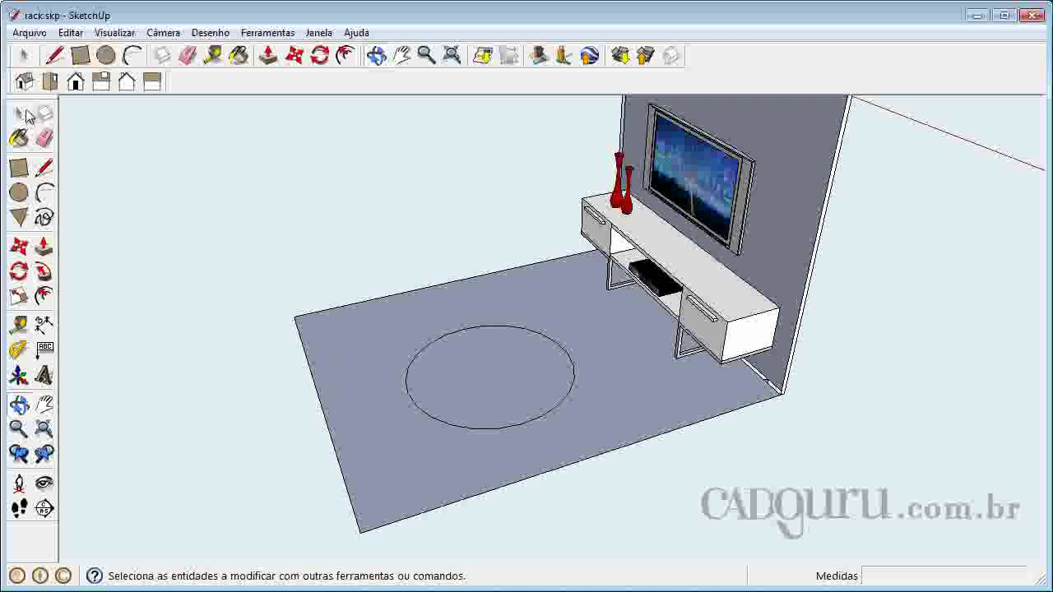
pyautogui.click(46, 219)
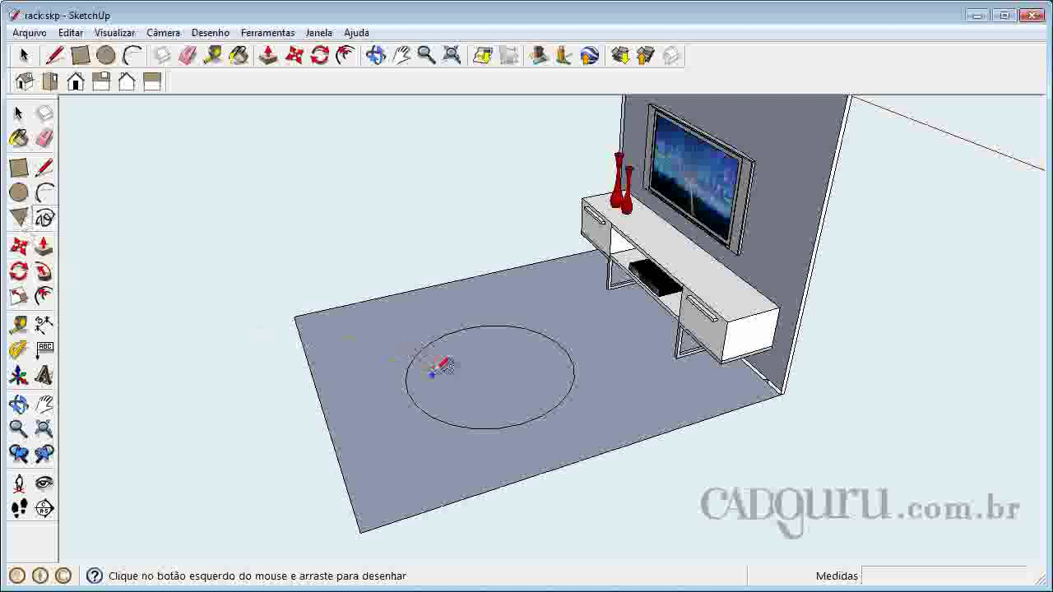
pyautogui.moveTo(417, 356)
pyautogui.mouseDown()
pyautogui.moveTo(479, 350)
pyautogui.moveTo(475, 384)
pyautogui.moveTo(516, 370)
pyautogui.moveTo(549, 407)
pyautogui.mouseUp()
pyautogui.click(18, 113)
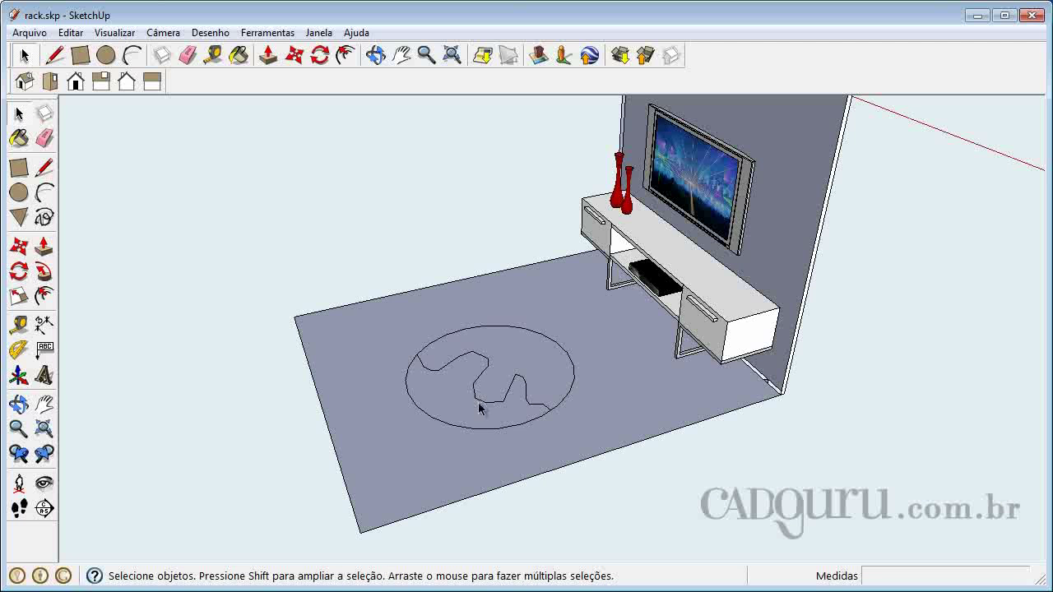
# Step: Select the circle's faces on each side of the wavy line individually, finishing with both selected together
pyautogui.click(536, 366)
pyautogui.click(452, 395)
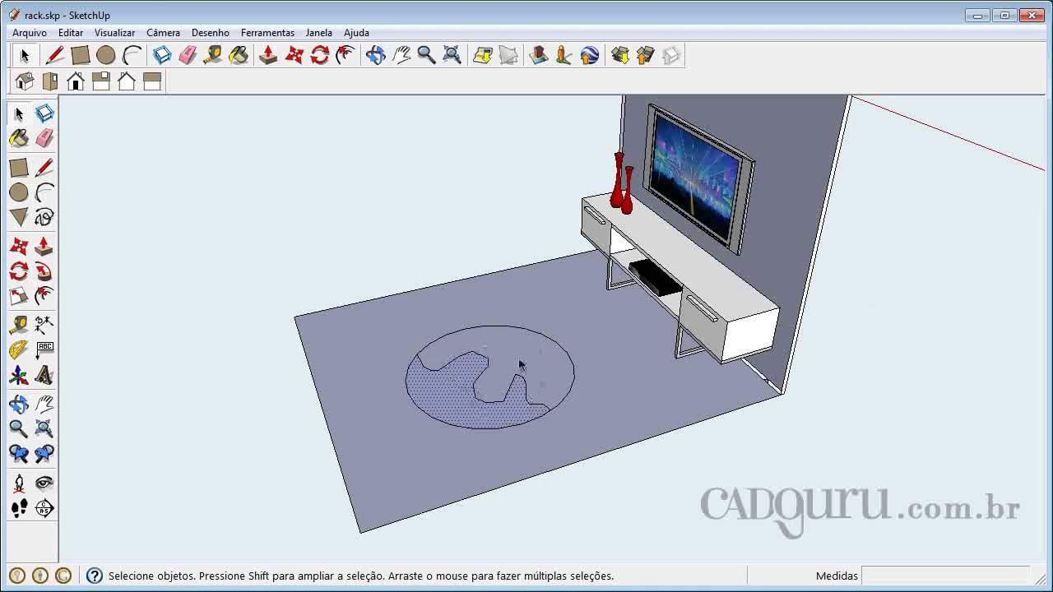
pyautogui.keyDown('shift'); pyautogui.click(545, 370); pyautogui.keyUp('shift')
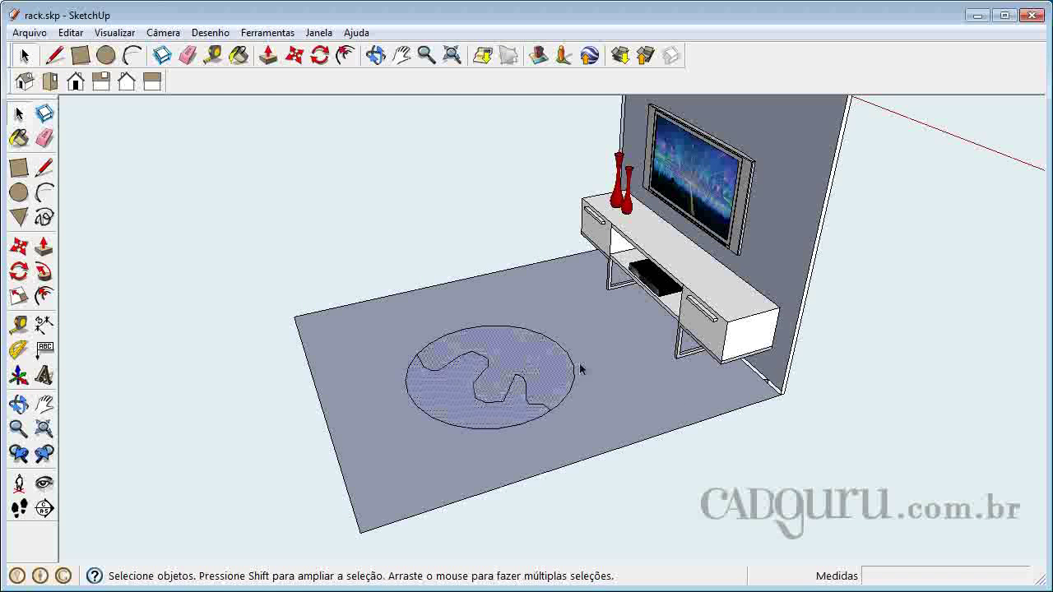
# Step: Divide the floor circle into more irregular sections with additional Freehand lines crossing the existing wavy line and the circle's edge
pyautogui.click(729, 479)
pyautogui.click(44, 216)
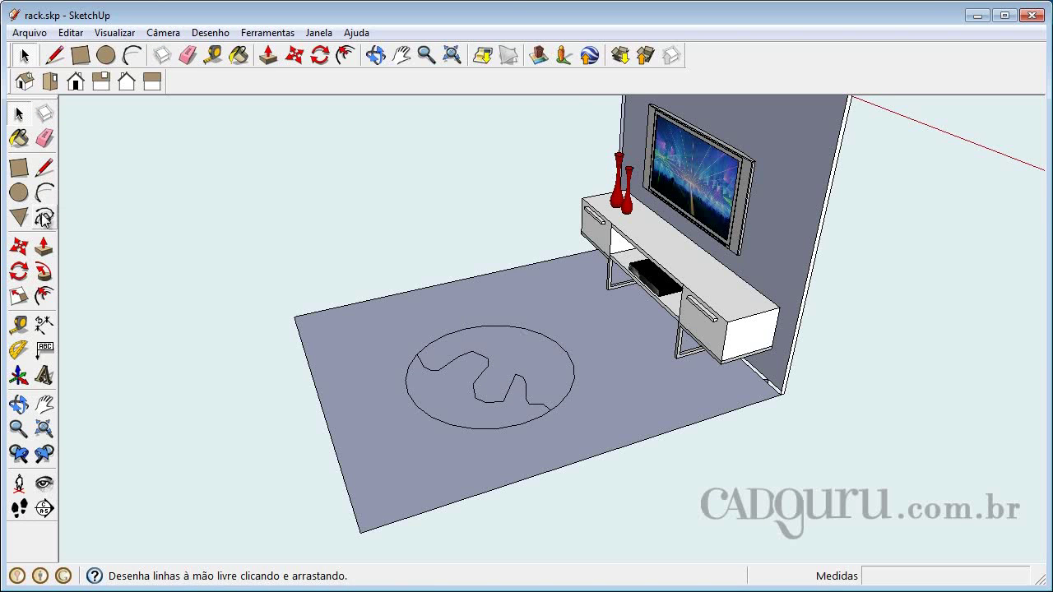
pyautogui.moveTo(475, 402)
pyautogui.mouseDown()
pyautogui.moveTo(528, 345)
pyautogui.moveTo(565, 359)
pyautogui.moveTo(479, 327)
pyautogui.moveTo(567, 383)
pyautogui.moveTo(414, 366)
pyautogui.moveTo(521, 426)
pyautogui.moveTo(509, 426)
pyautogui.mouseUp()
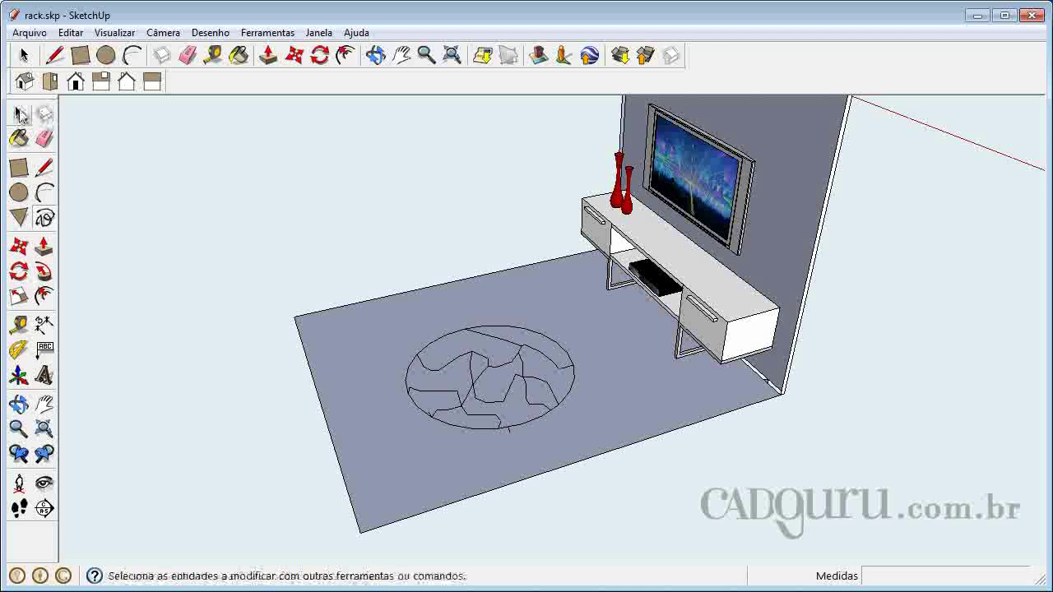
# Step: Delete the stray Freehand segment protruding beyond the circle's front edge
pyautogui.click(21, 114)
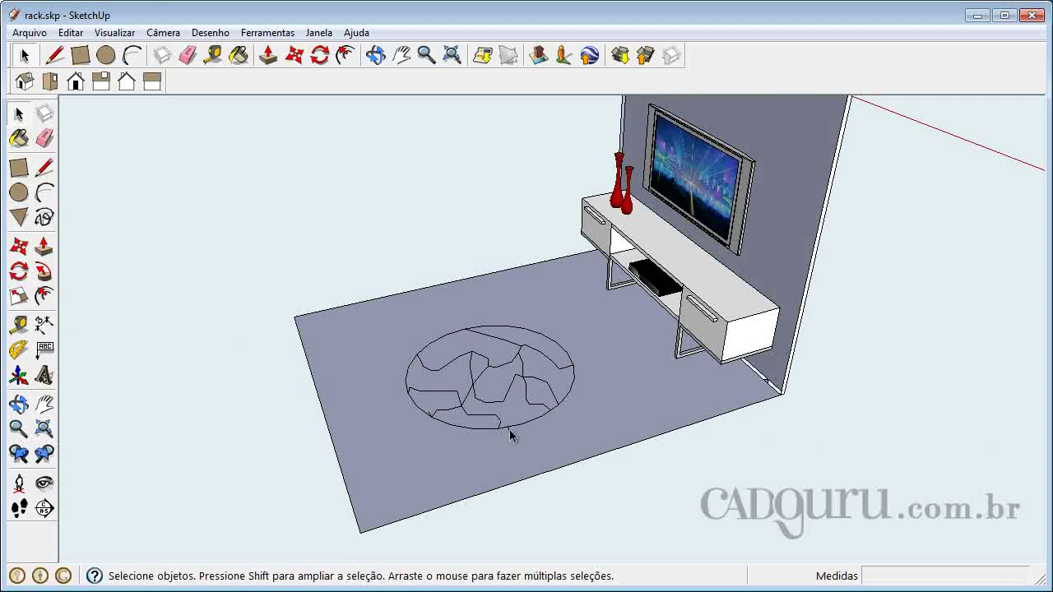
pyautogui.scroll(6, 509, 440)
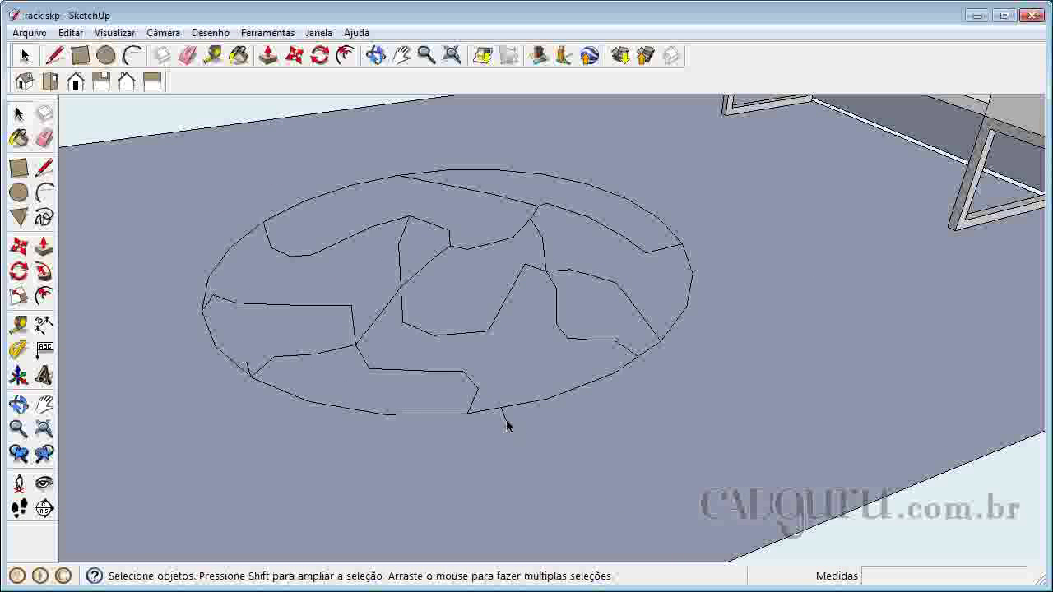
pyautogui.click(505, 420)
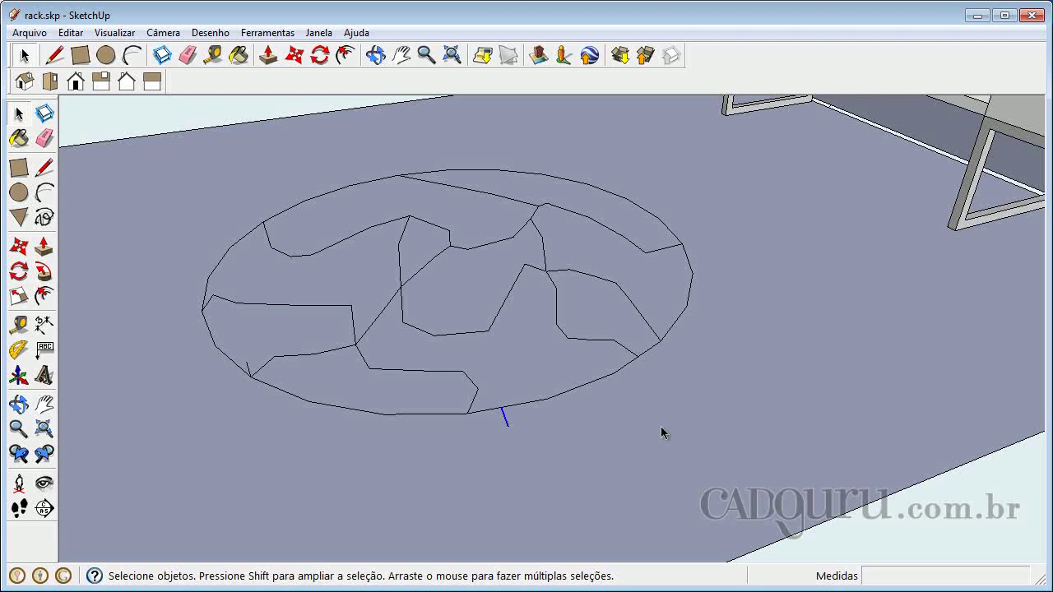
pyautogui.press('Delete')
pyautogui.scroll(-5, 633, 411)
# Step: Select two of the circle's sections individually to check that they are separate faces, and clear the selection
pyautogui.click(570, 366)
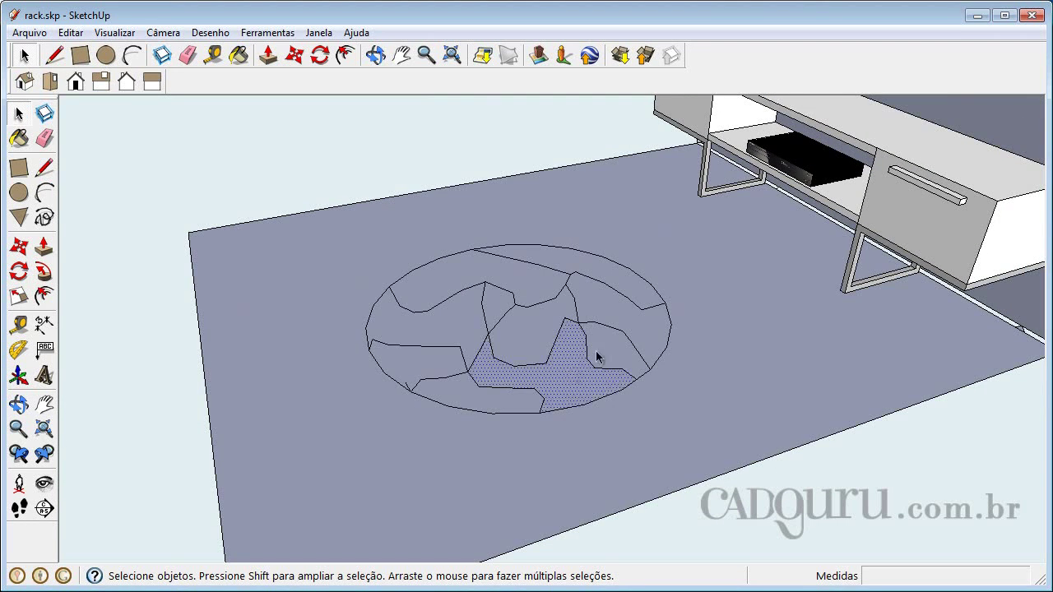
pyautogui.click(606, 296)
pyautogui.click(388, 149)
# Step: Paint four of the circle's sections dark grey with Cor_006: the left, right, small central and large front ones
pyautogui.click(239, 56)
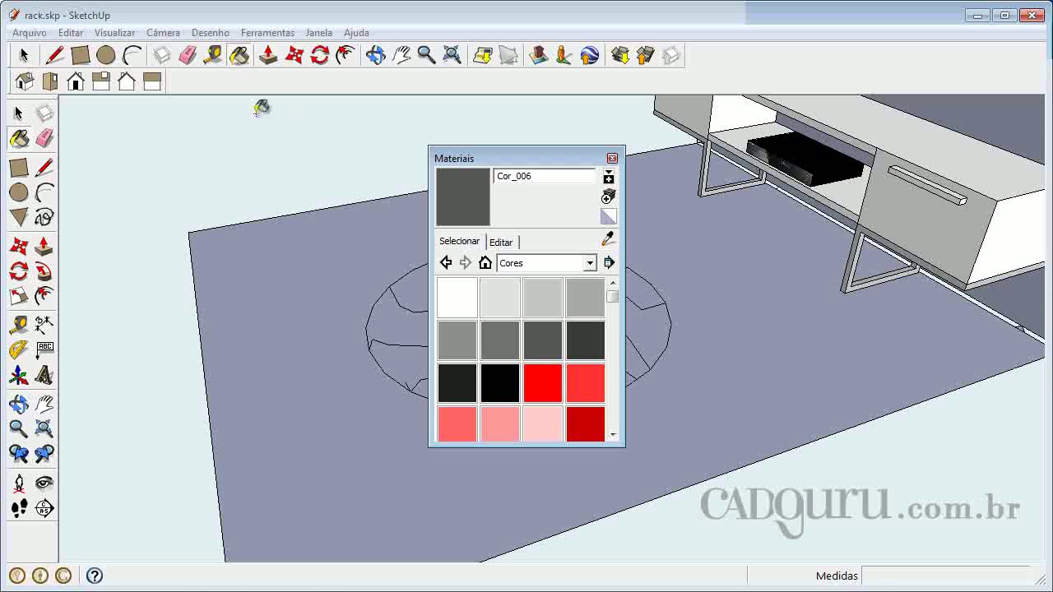
pyautogui.moveTo(461, 165)
pyautogui.mouseDown()
pyautogui.moveTo(406, 179)
pyautogui.moveTo(146, 129)
pyautogui.mouseUp()
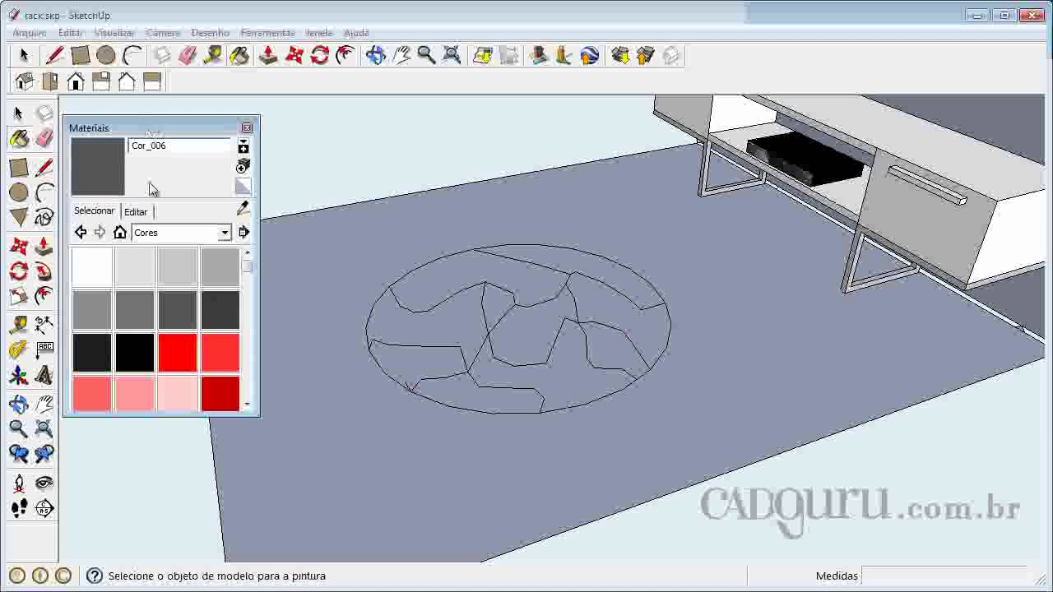
pyautogui.click(168, 316)
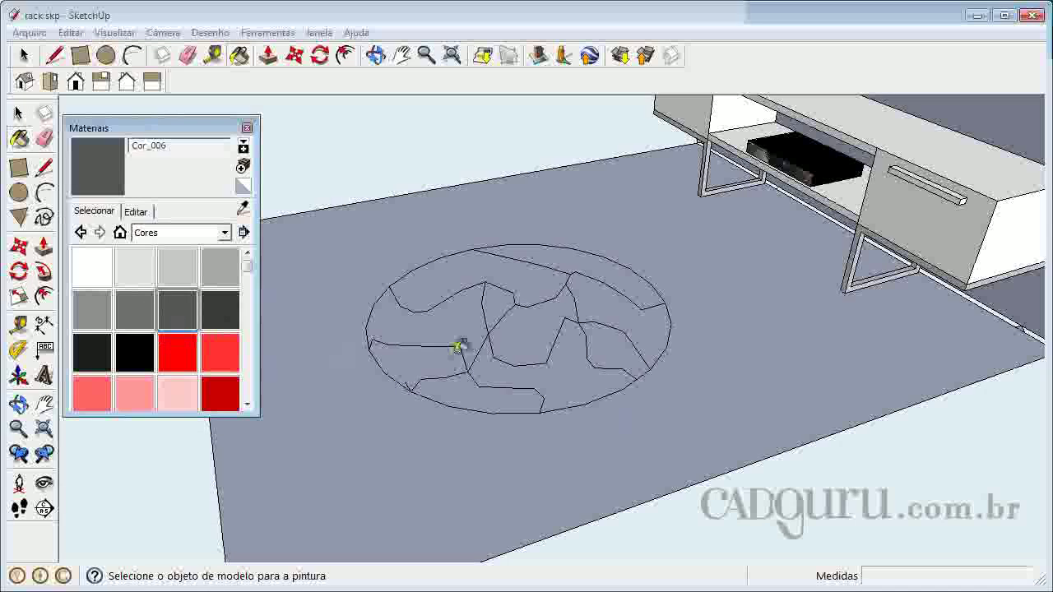
pyautogui.click(448, 356)
pyautogui.click(616, 298)
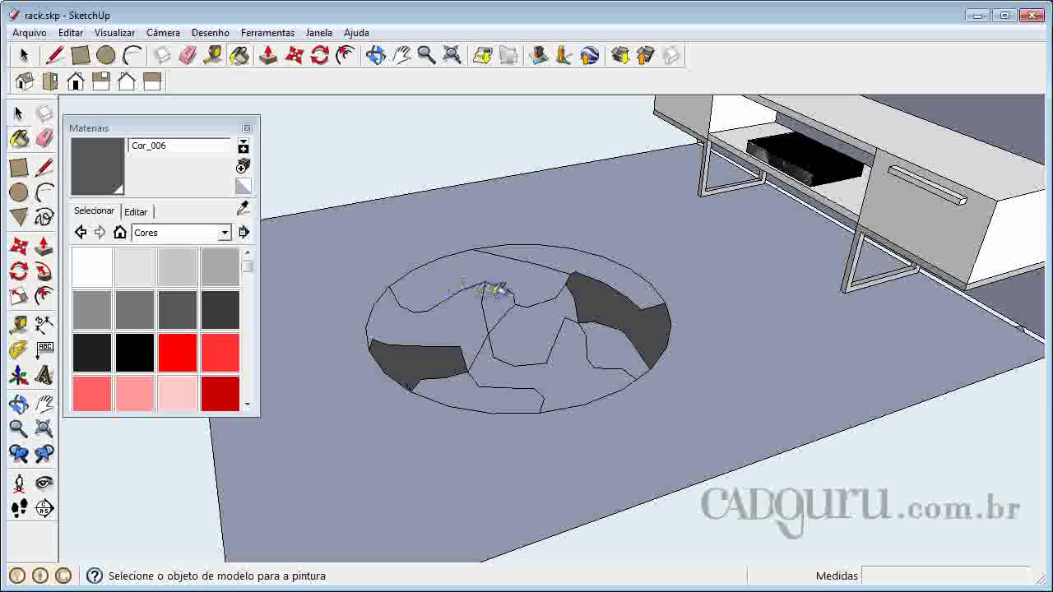
pyautogui.click(496, 301)
pyautogui.click(574, 384)
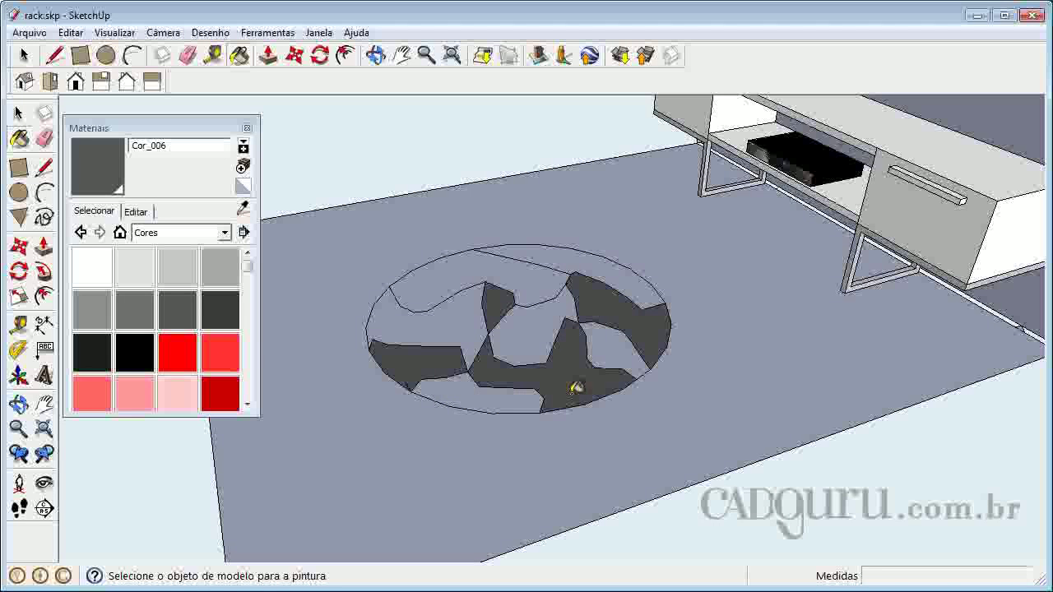
# Step: Paint four more sections of the circle red with Cor_A06: the two adjoining upper-left ones, the centre and the small right one
pyautogui.click(215, 394)
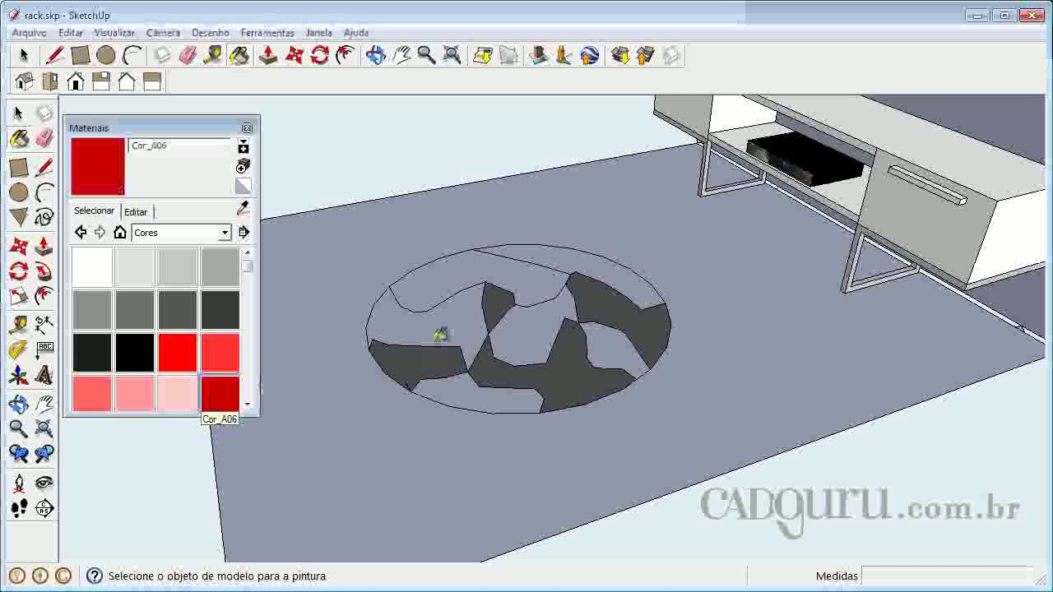
pyautogui.click(449, 315)
pyautogui.click(485, 273)
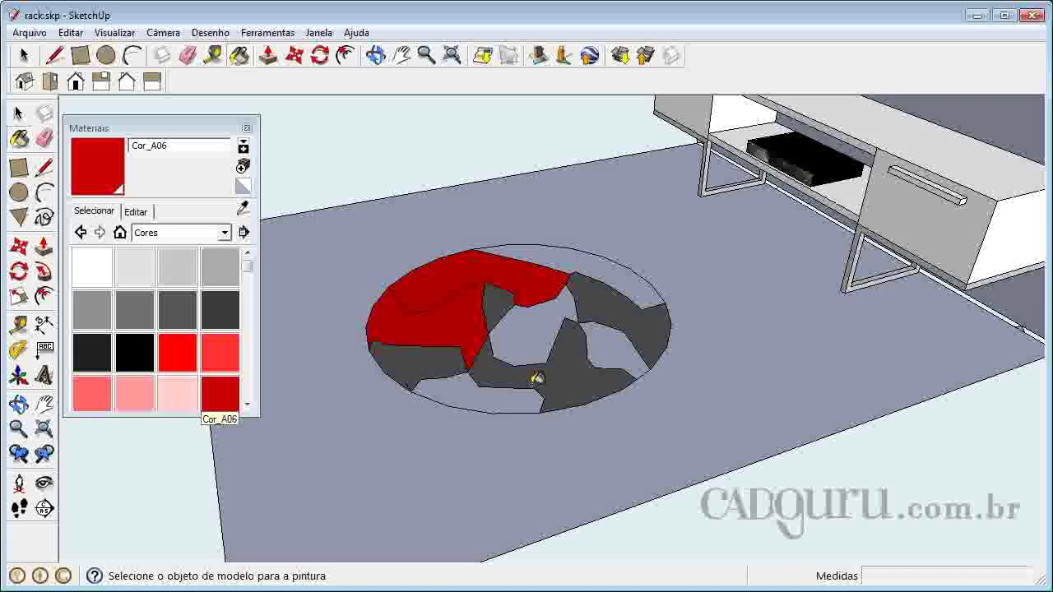
pyautogui.click(618, 346)
pyautogui.click(518, 334)
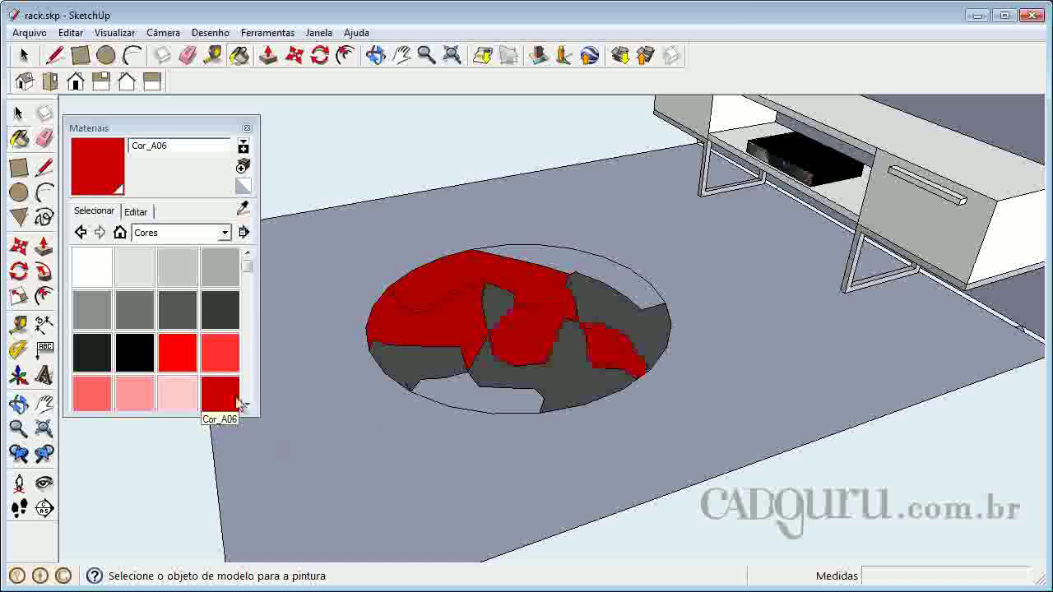
# Step: Paint the circle's unpainted front and back edge sections light grey with Cor_002, and finish painting
pyautogui.click(177, 270)
pyautogui.click(521, 376)
pyautogui.click(549, 250)
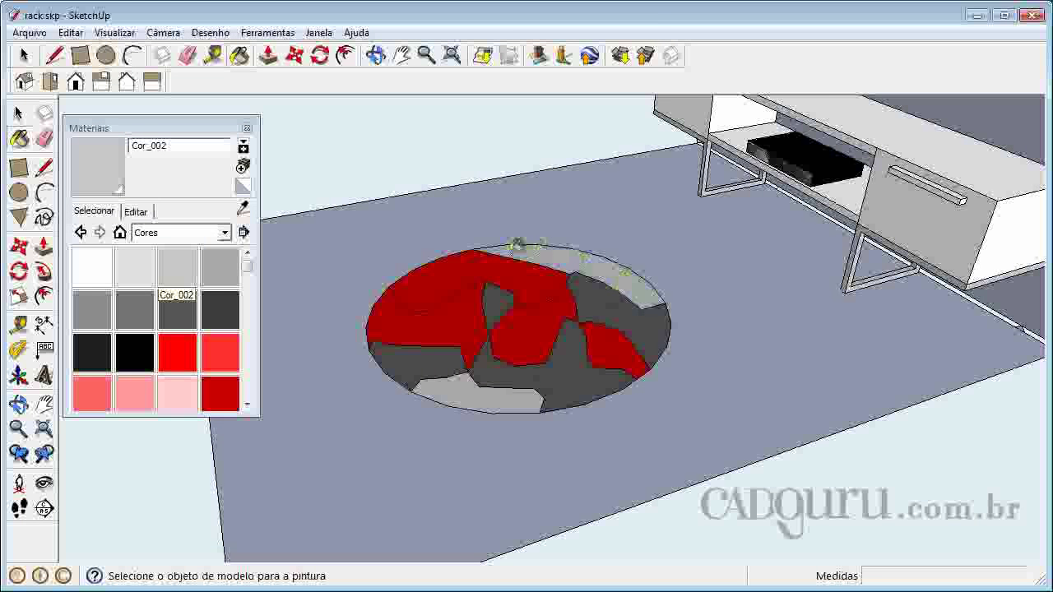
pyautogui.click(246, 128)
pyautogui.click(18, 113)
pyautogui.scroll(-5, 310, 310)
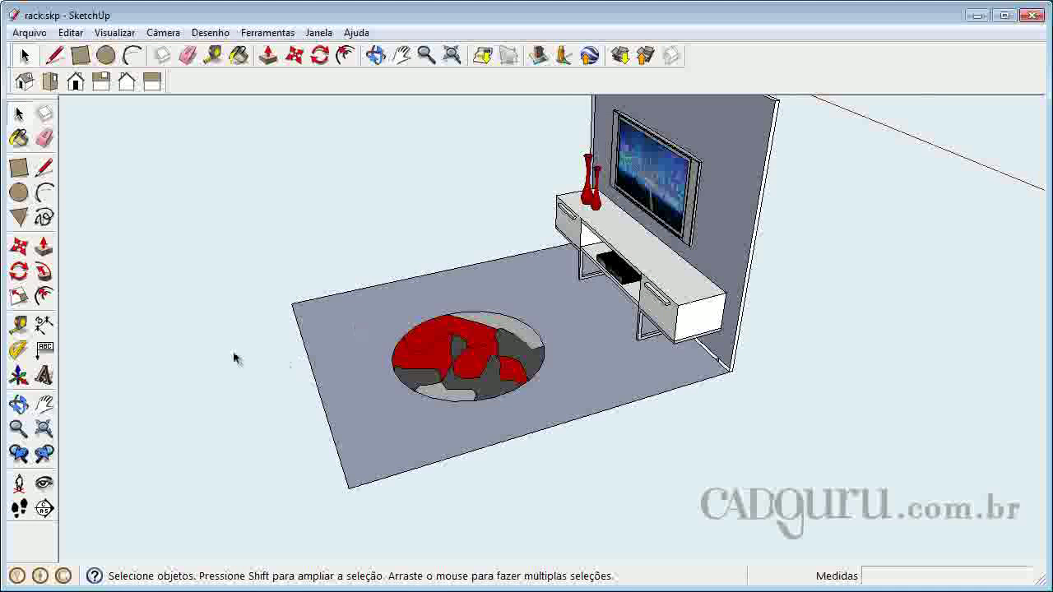
pyautogui.click(20, 403)
pyautogui.moveTo(404, 364); pyautogui.dragTo(612, 308)
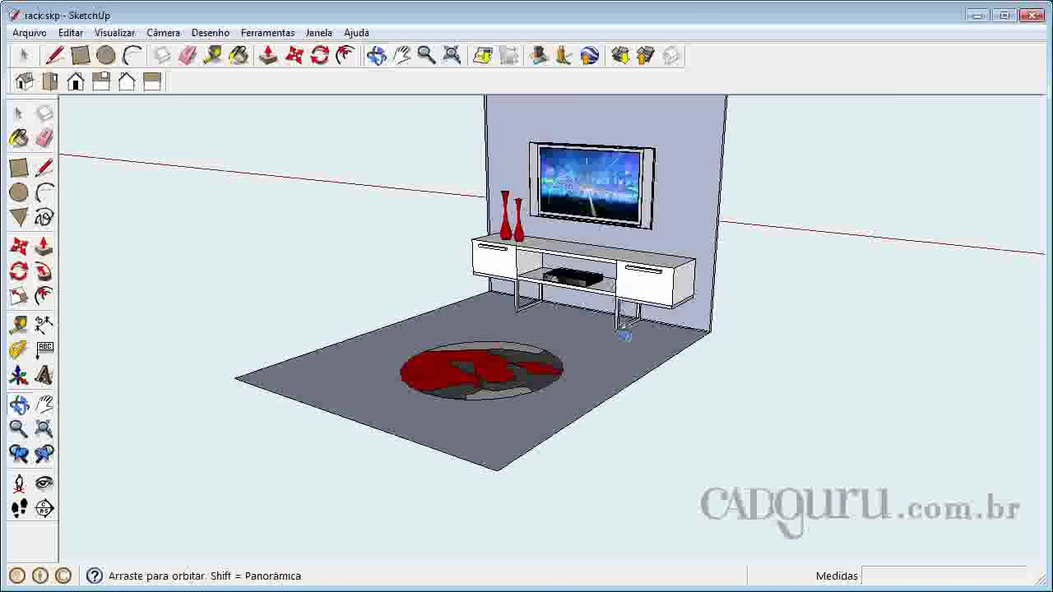